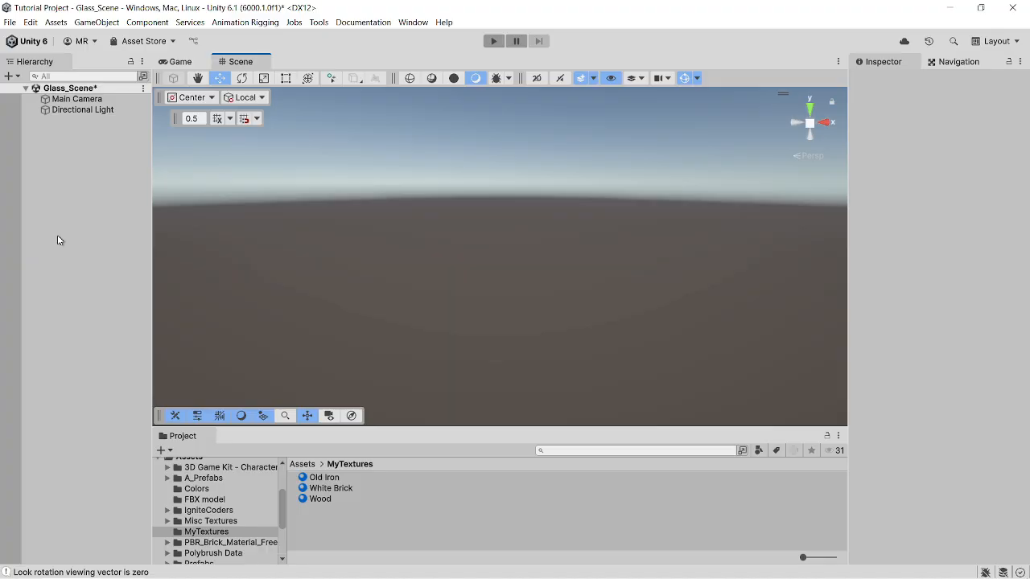
- Add a ProBuilder cube measuring 0.54 × 0.46 × 0.05 to the scene as a thin upright panel
key("ctrl+shift+k")
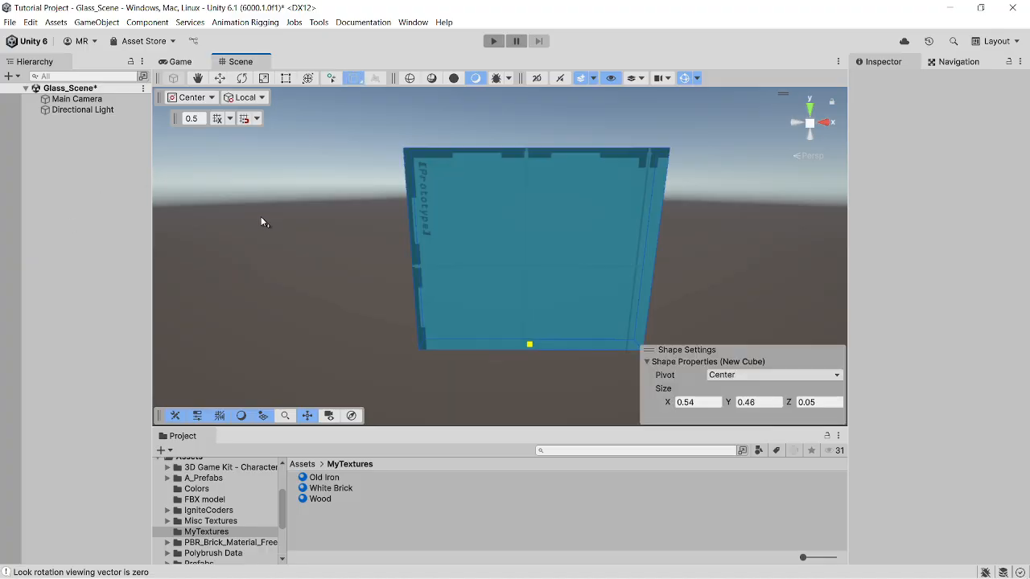
left_click(260, 217)
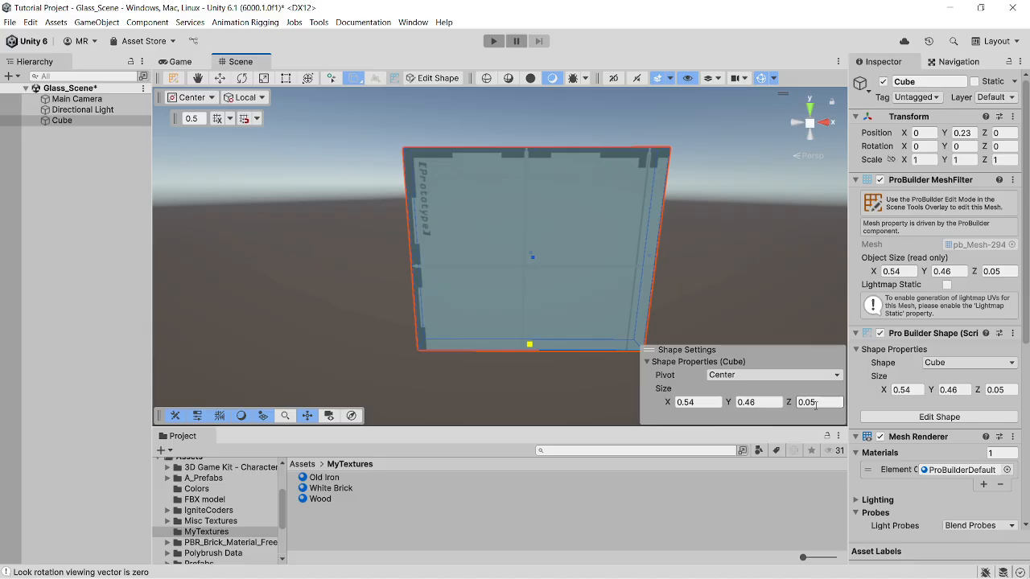
right_click_drag(416, 249, 347, 266)
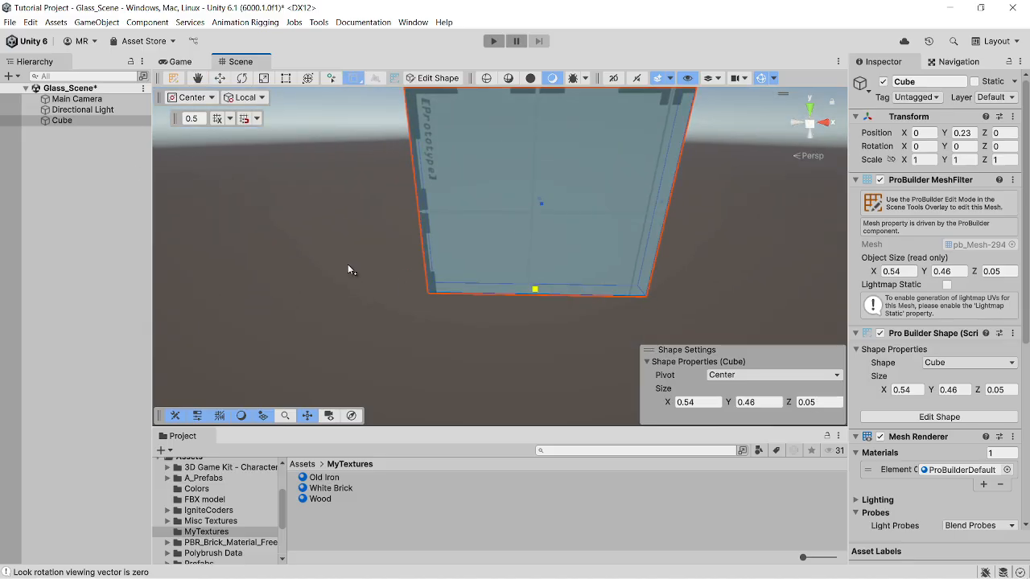
left_click(352, 80)
right_click_drag(362, 161, 391, 258)
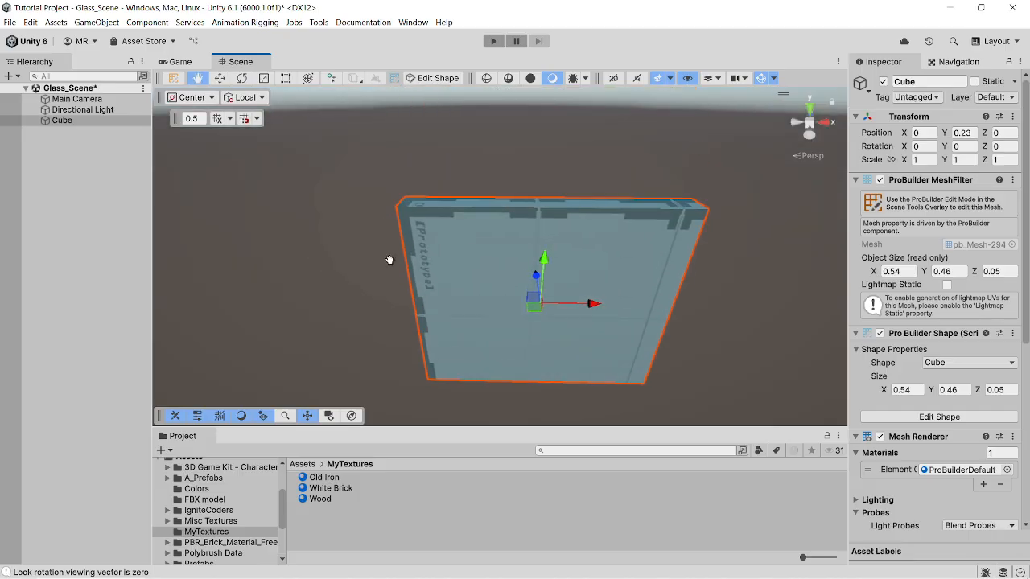
right_click(463, 298)
left_click(329, 263)
right_click_drag(328, 263, 480, 226)
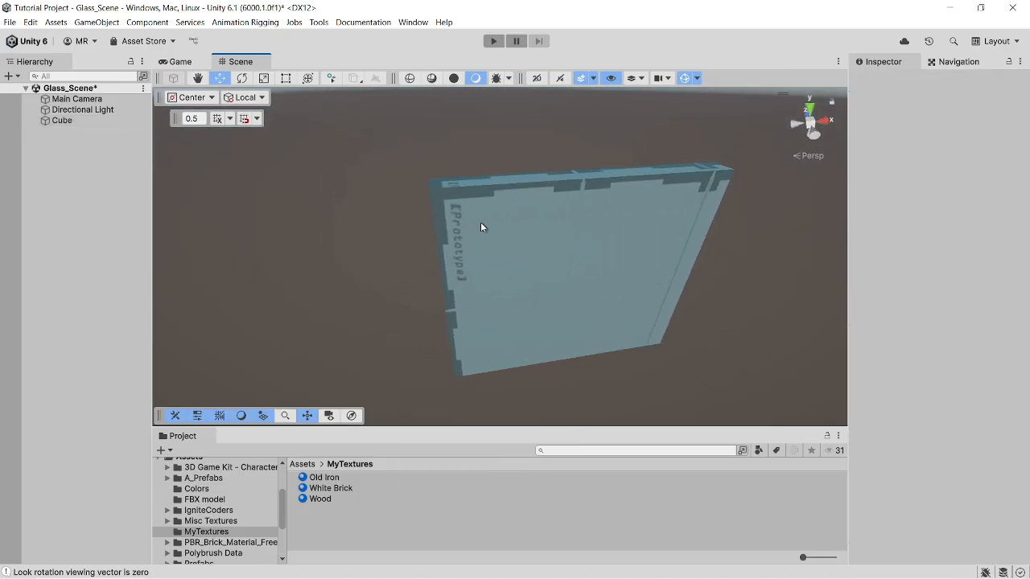
left_click(69, 125)
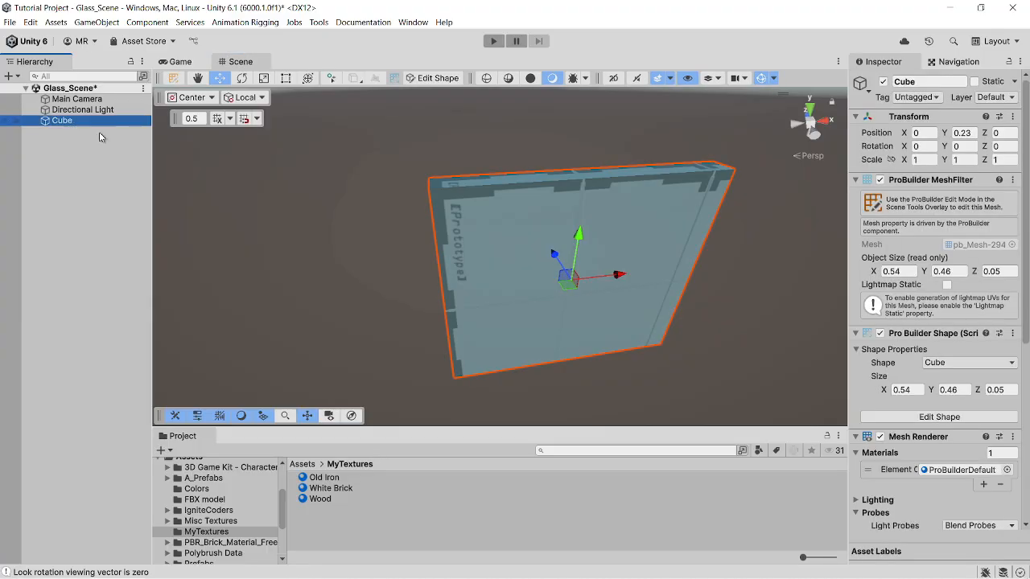
right_click_drag(368, 230, 346, 195)
middle_click_drag(346, 195, 327, 153)
scroll(368, 174, "down", 3)
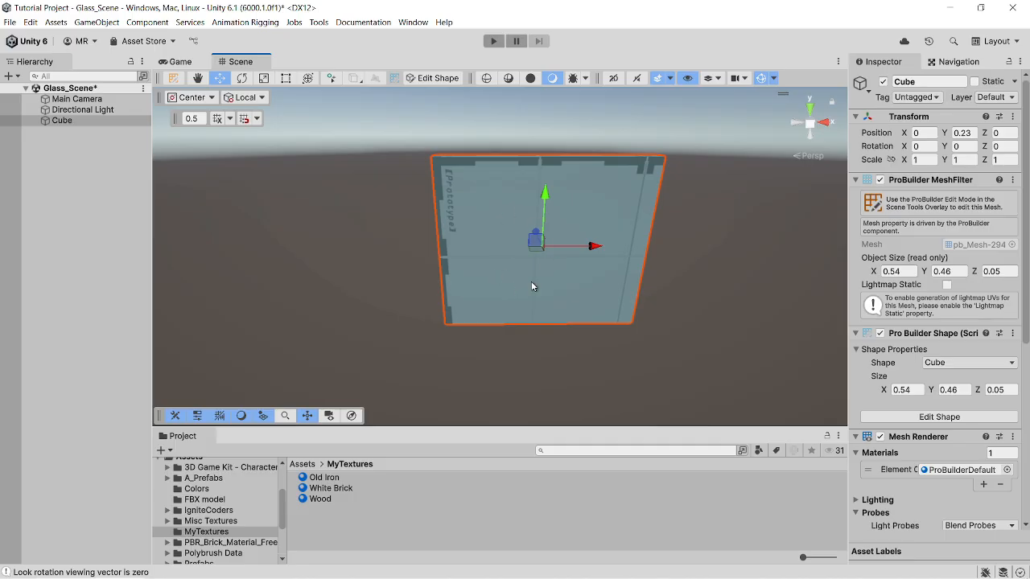
- Create a new material named Glass in the MyTextures folder
right_click(317, 541)
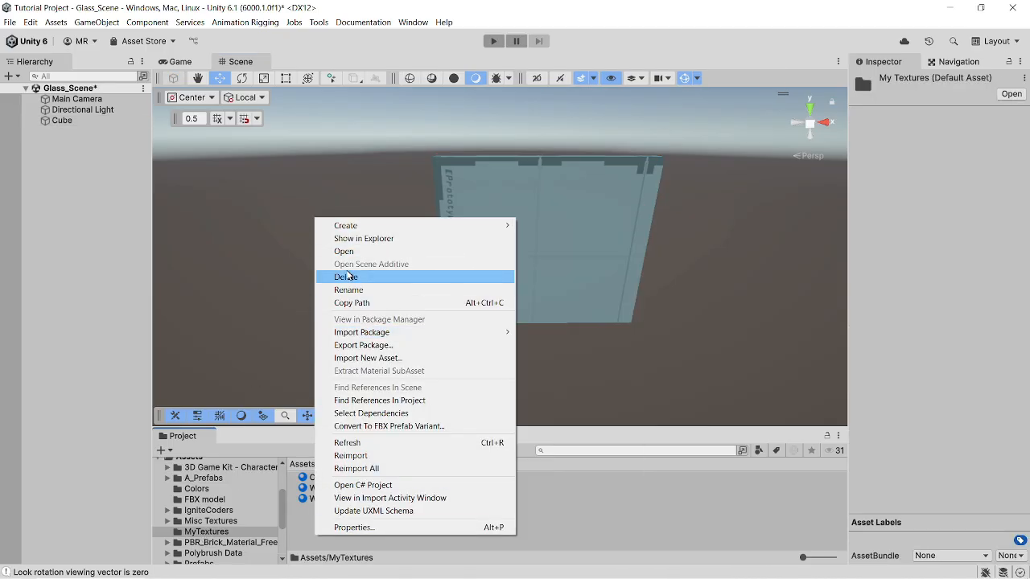
mouse_move(386, 233)
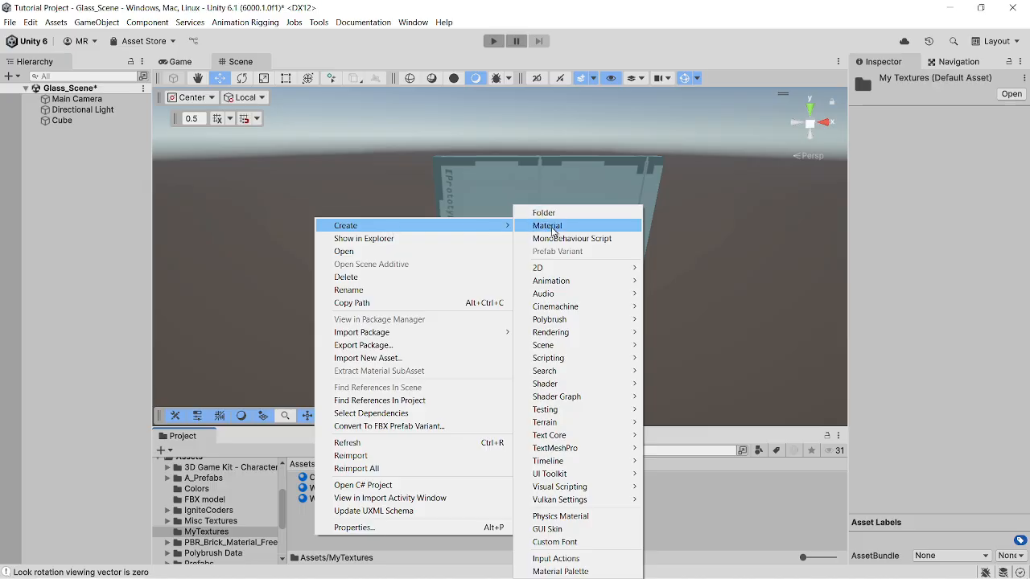
left_click(552, 228)
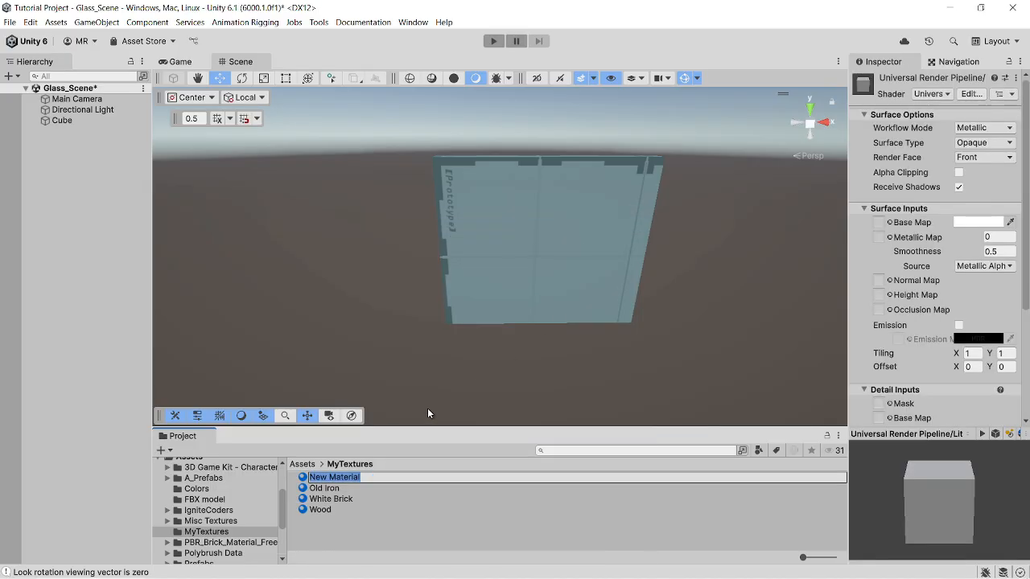
type("Glass")
key("Return")
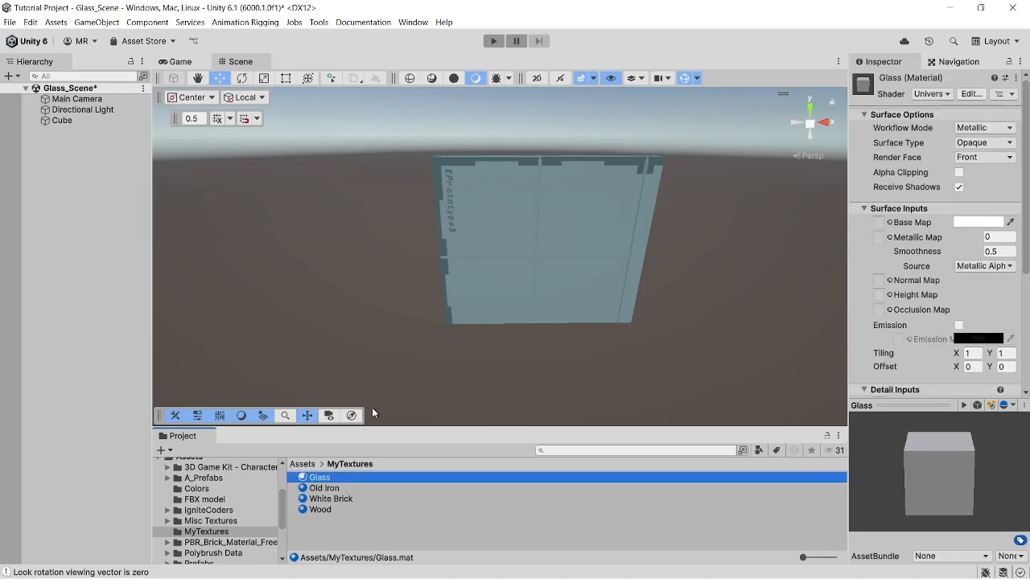
- Lower the Glass material's base map alpha to 67, keeping the colour white
left_click(979, 227)
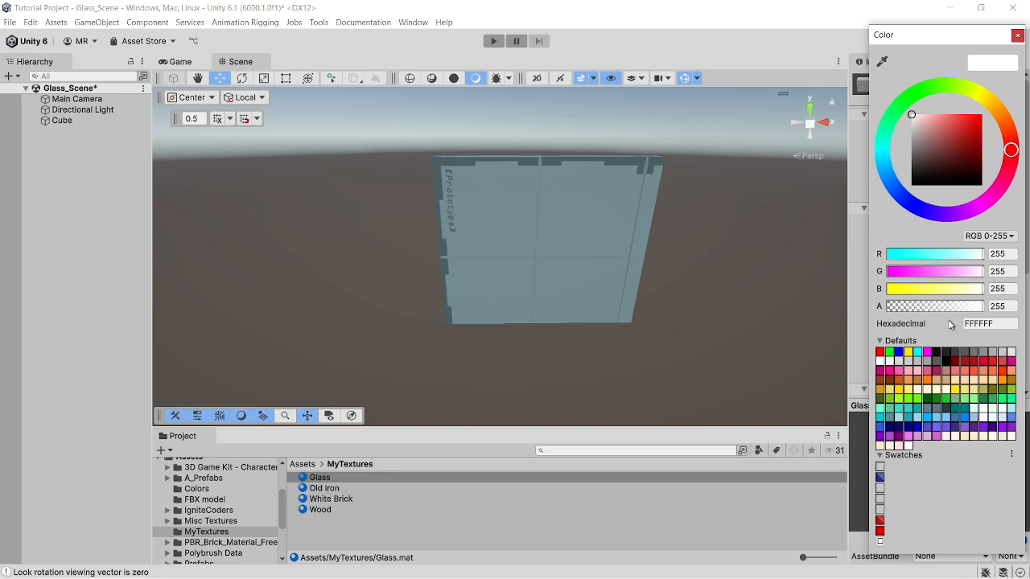
left_click(996, 324)
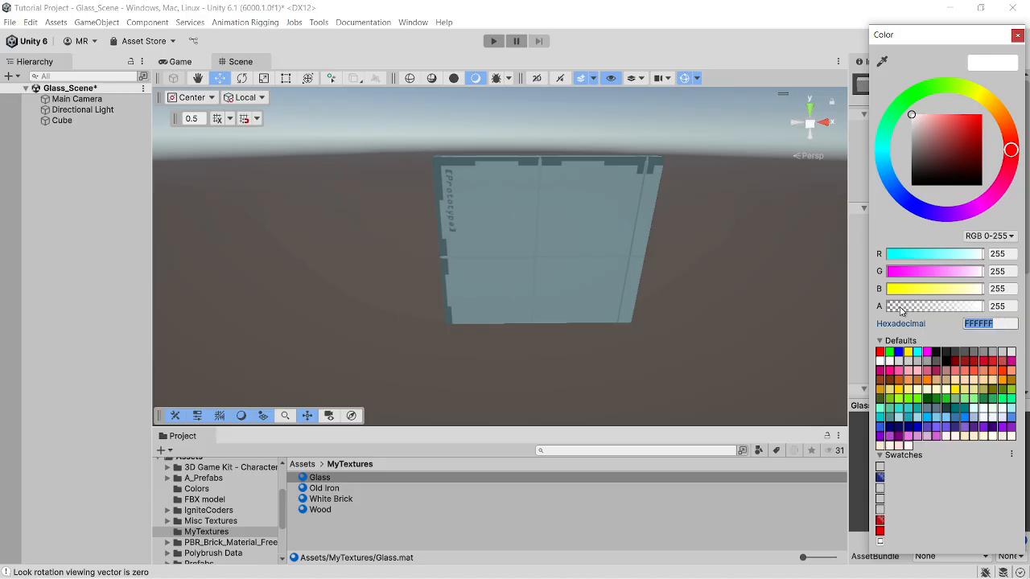
left_click(985, 307)
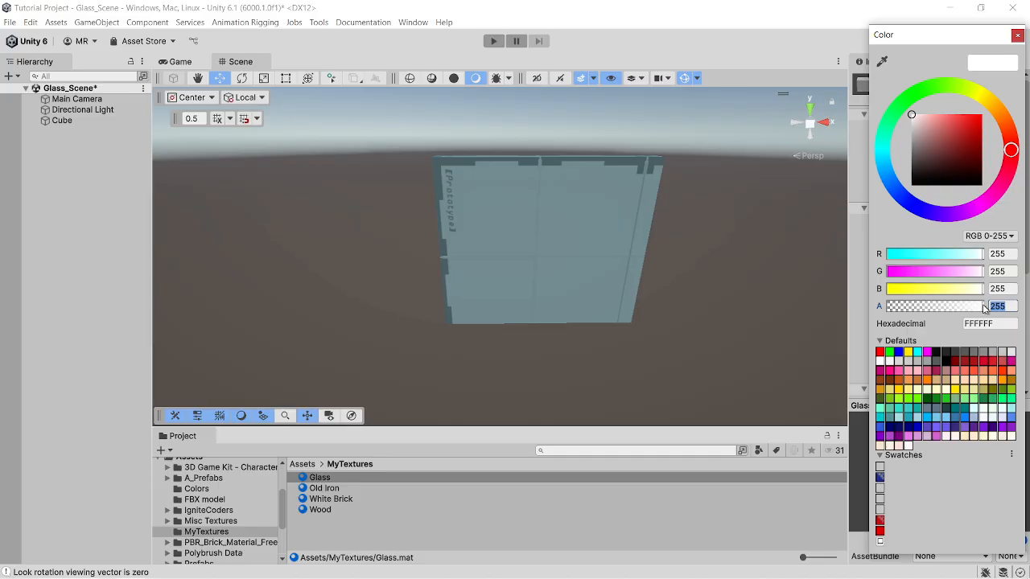
left_click_drag(983, 308, 914, 314)
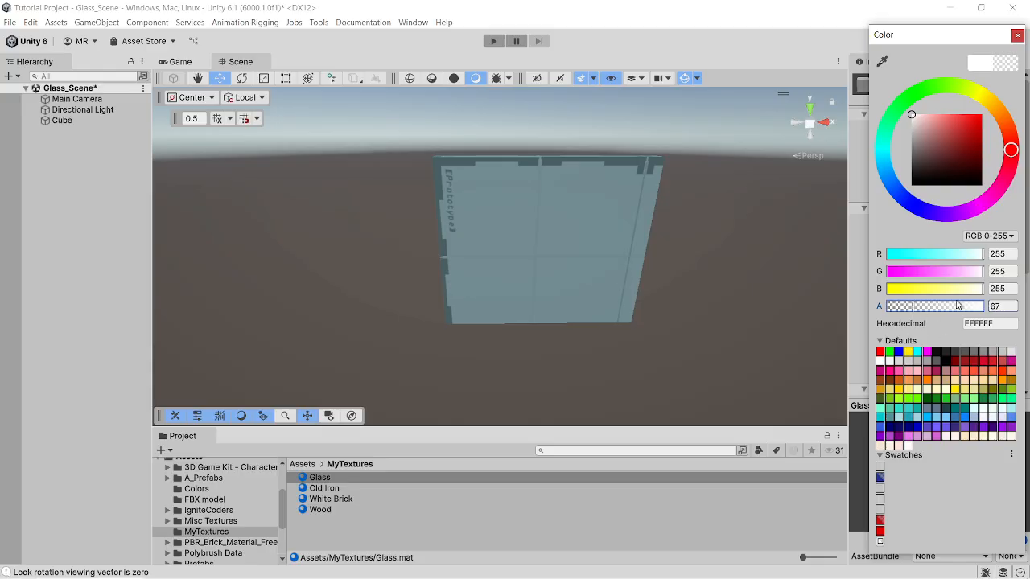
left_click(1015, 37)
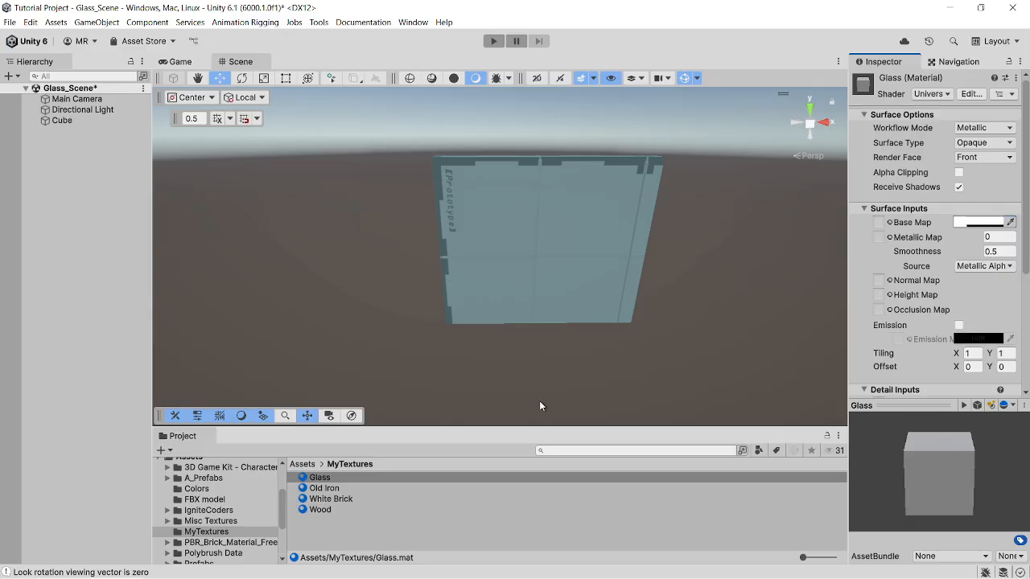
- Apply the Glass material to the panel in the scene
left_click_drag(331, 481, 490, 301)
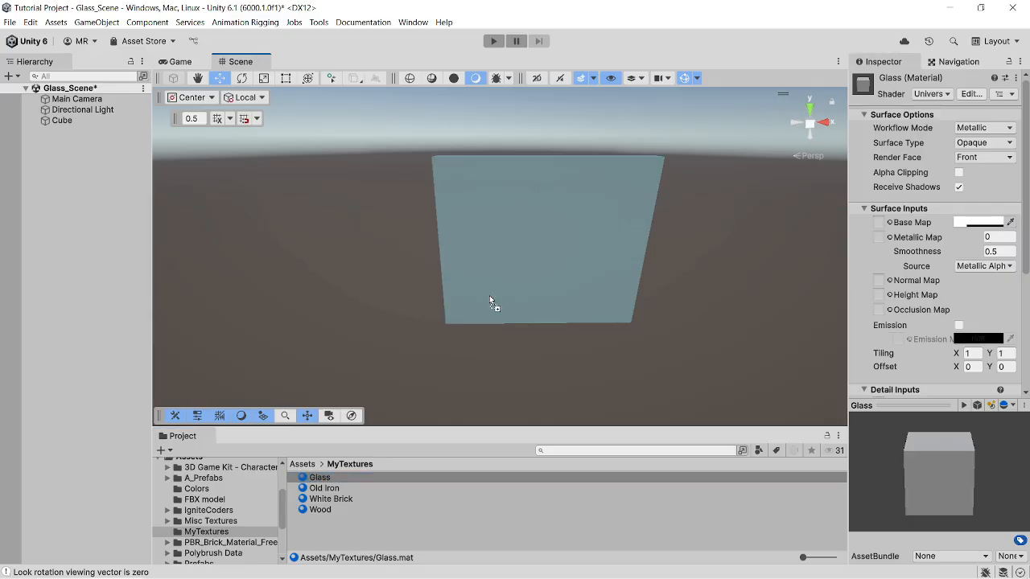
right_click_drag(500, 308, 556, 283)
middle_click_drag(557, 284, 589, 280)
right_click_drag(590, 279, 553, 291)
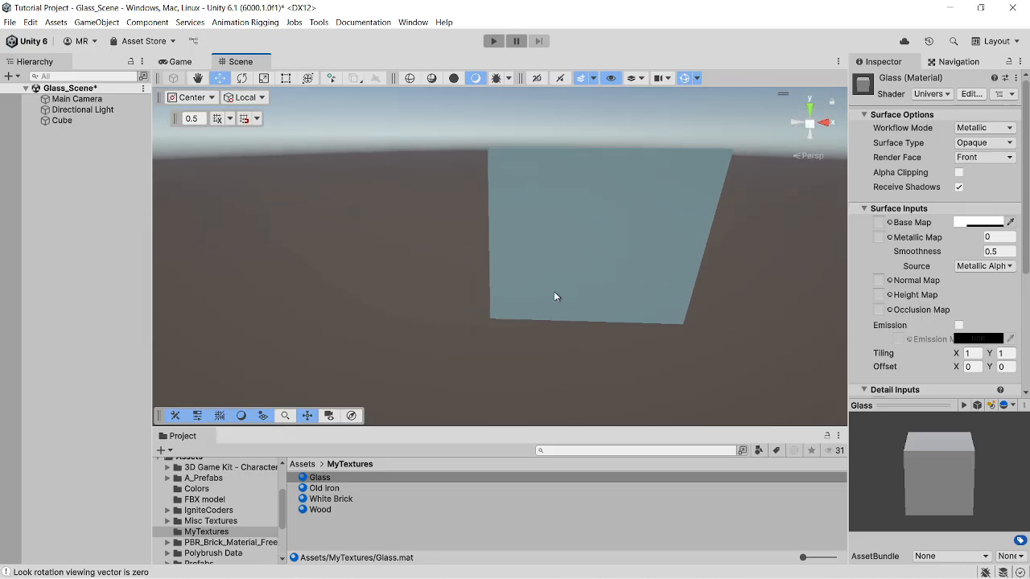
middle_click_drag(554, 291, 557, 308)
right_click_drag(557, 309, 601, 313)
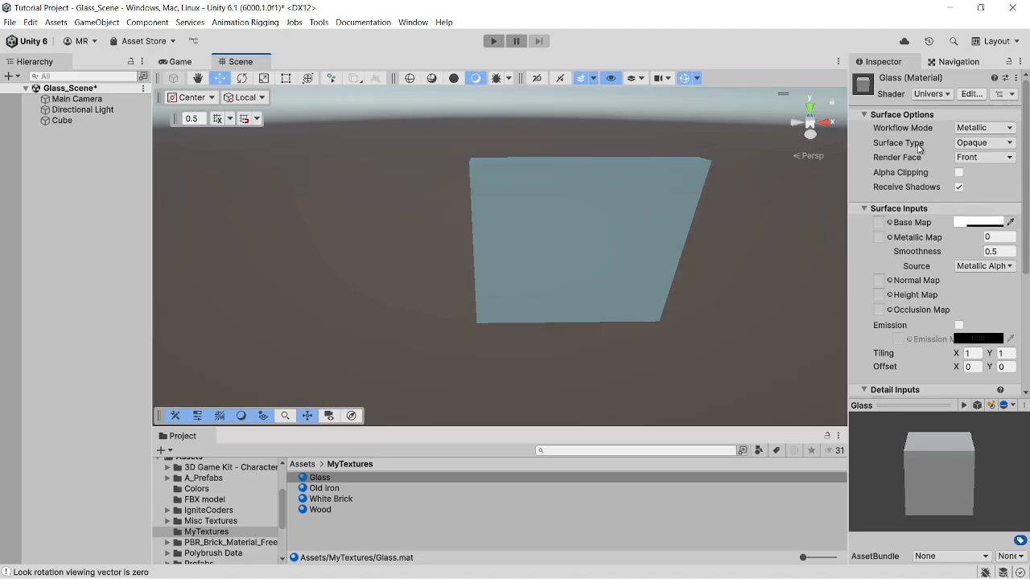
- Set the Glass material's surface type to Transparent
left_click(1011, 144)
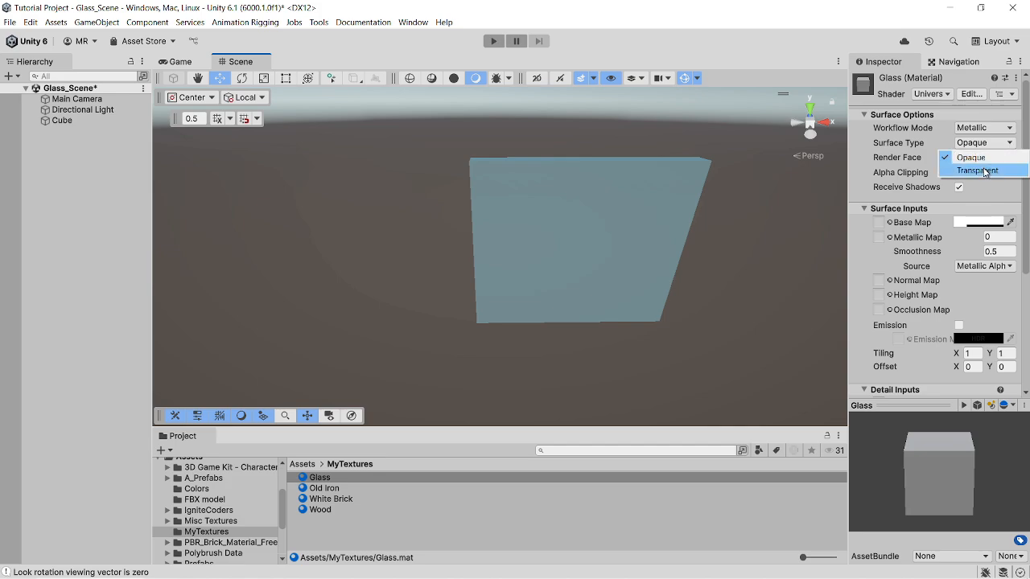
left_click(983, 168)
right_click_drag(686, 278, 683, 241)
middle_click_drag(682, 242, 663, 183)
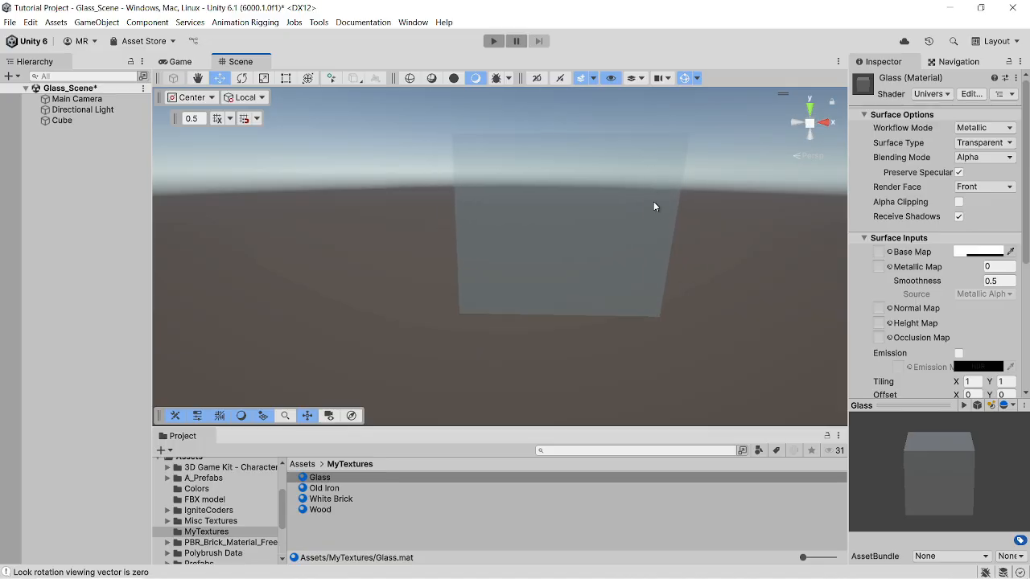
- Examine the panel's transparency against the horizon from several viewing angles
right_click_drag(653, 202, 653, 222)
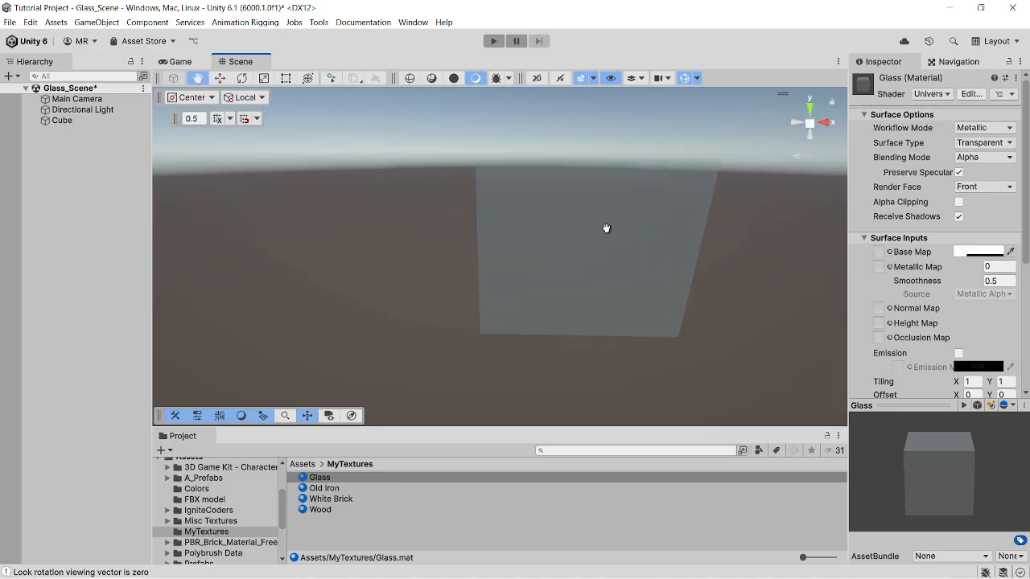
middle_click_drag(604, 227, 632, 294)
right_click_drag(632, 294, 648, 312)
middle_click_drag(648, 292, 650, 249)
right_click_drag(633, 240, 612, 193)
middle_click_drag(652, 236, 642, 195)
right_click_drag(636, 213, 652, 249)
middle_click_drag(652, 249, 665, 278)
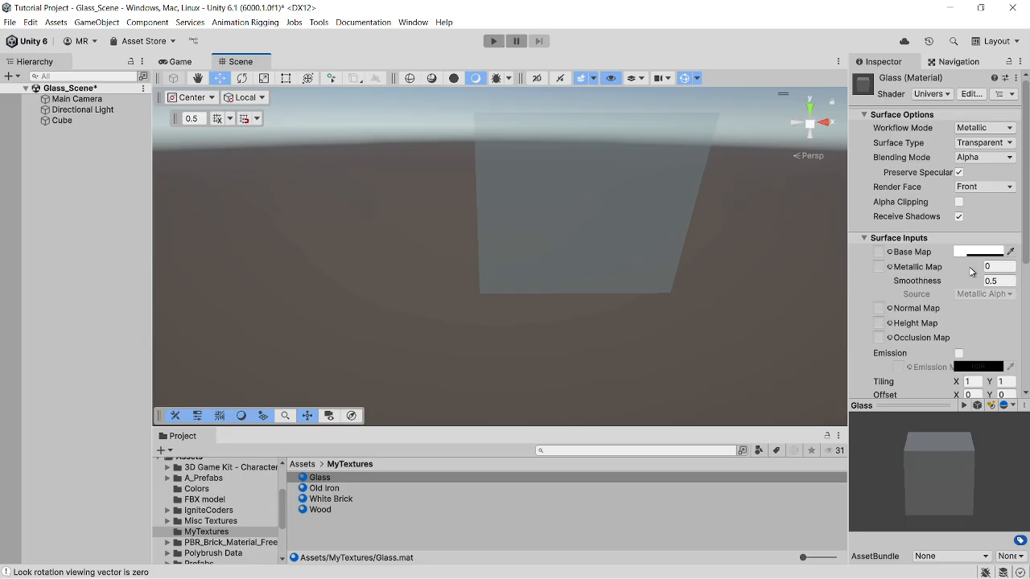
- Set the Glass material's metallic value and smoothness both to 1
left_click(1005, 270)
type("1")
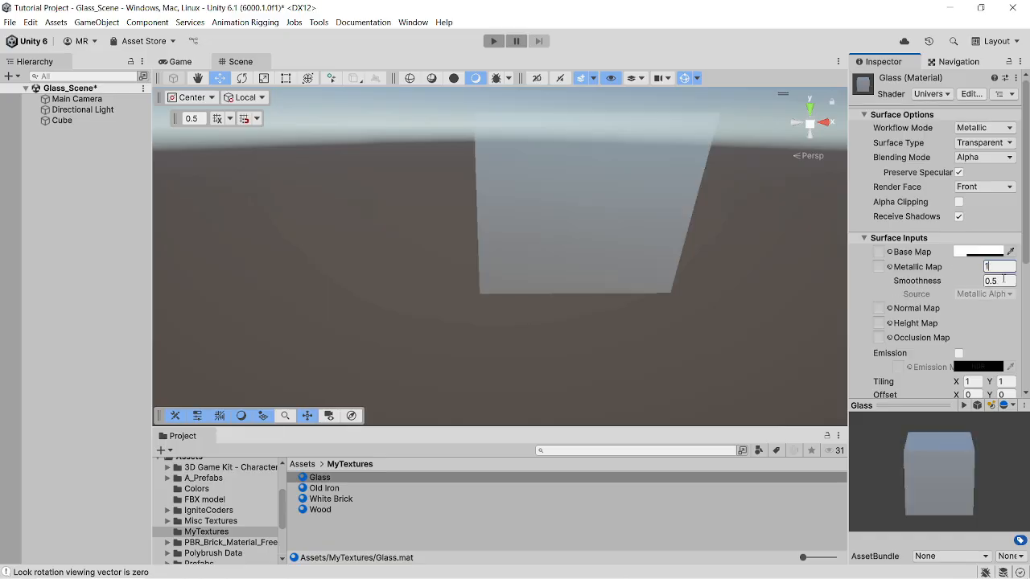
key("Tab")
type("1")
right_click_drag(715, 246, 700, 193)
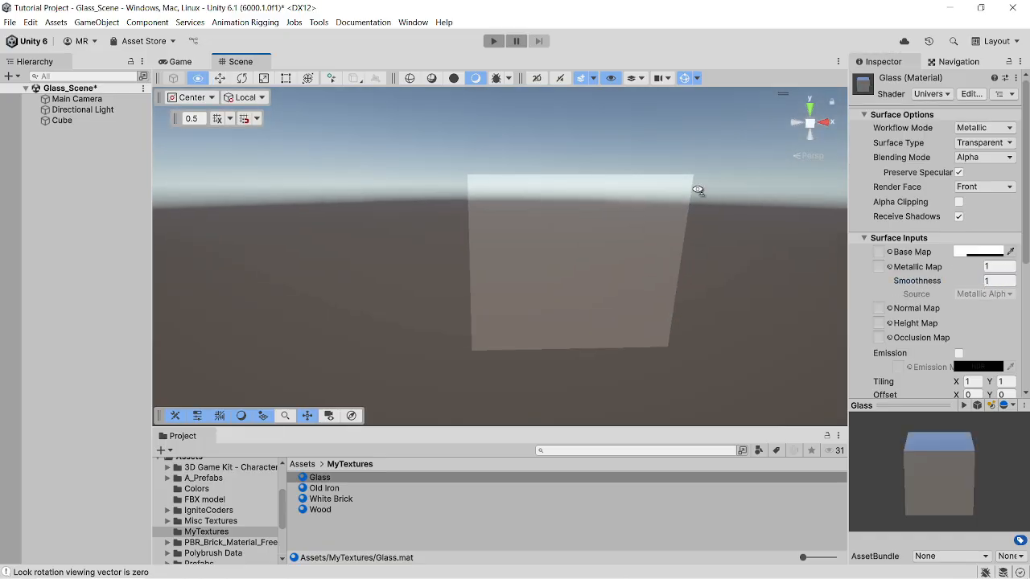
- Examine the reflections on the glass panel's faces and edges from different angles
middle_click_drag(695, 227, 747, 175)
right_click_drag(745, 234, 742, 287)
middle_click_drag(692, 241, 739, 317)
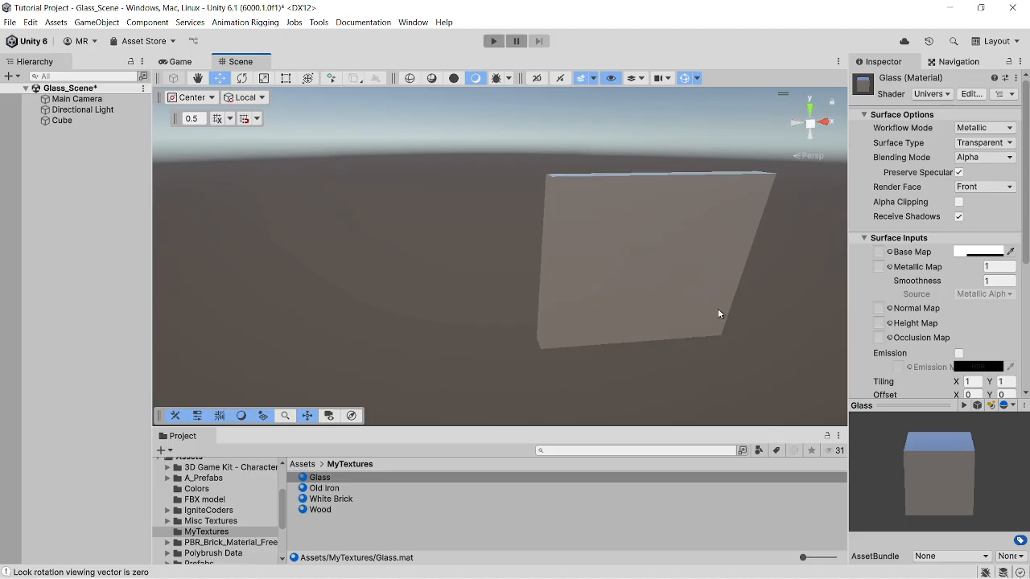
right_click_drag(718, 311, 748, 293)
middle_click_drag(634, 292, 666, 209)
right_click_drag(666, 233, 567, 259)
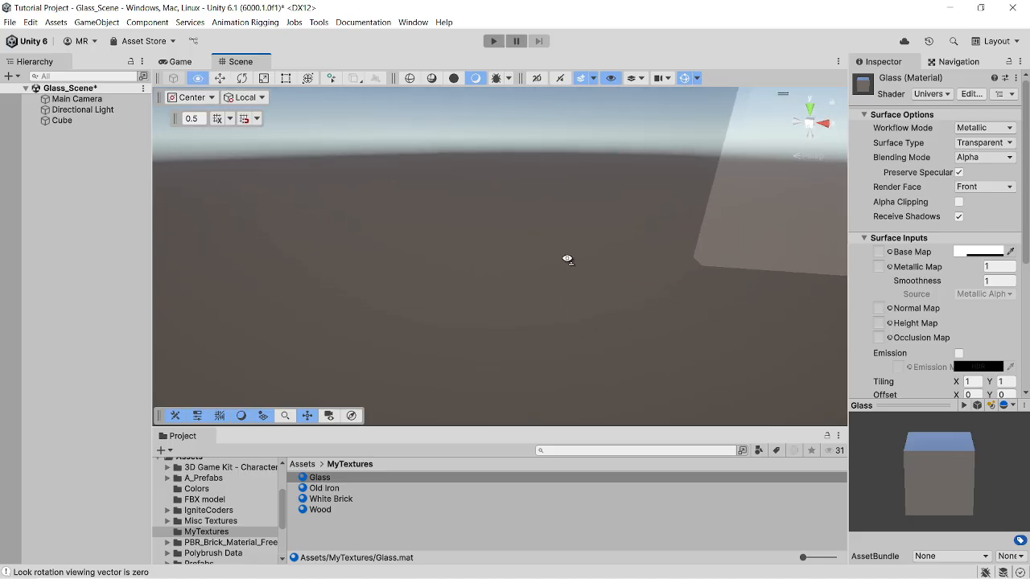
middle_click_drag(568, 241, 442, 249)
right_click_drag(511, 274, 563, 234)
middle_click_drag(564, 230, 564, 261)
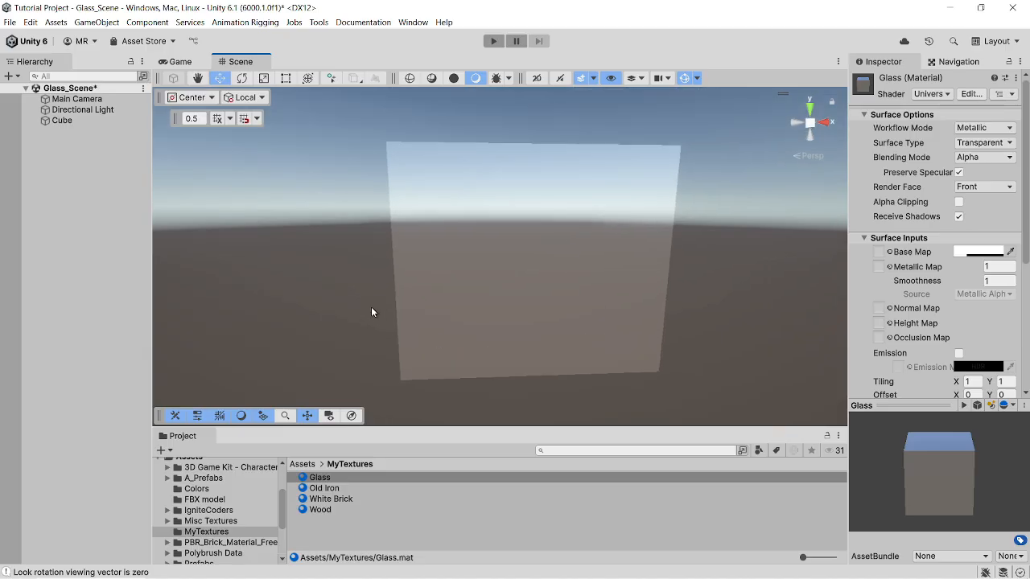
- Add a second ProBuilder cube measuring 0.54 × 0.46 × 0.05 at the same place as the glass panel
key("ctrl+shift+k")
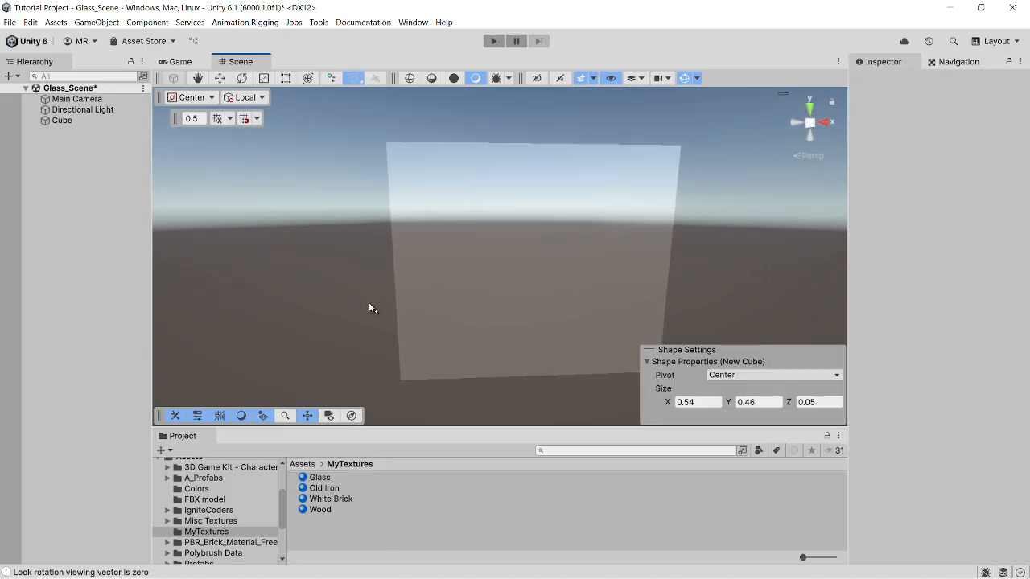
left_click(355, 226)
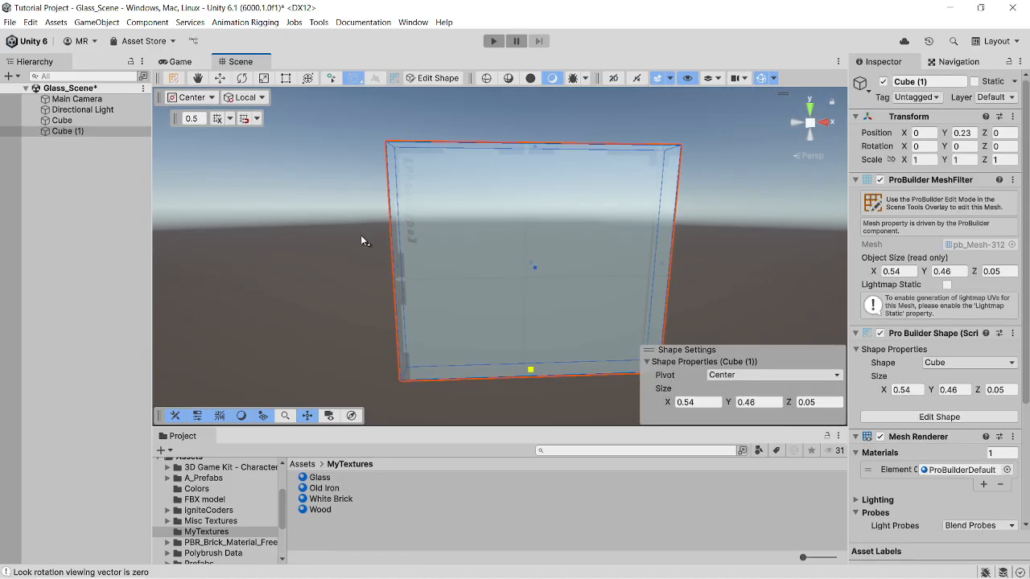
right_click_drag(360, 235, 388, 344)
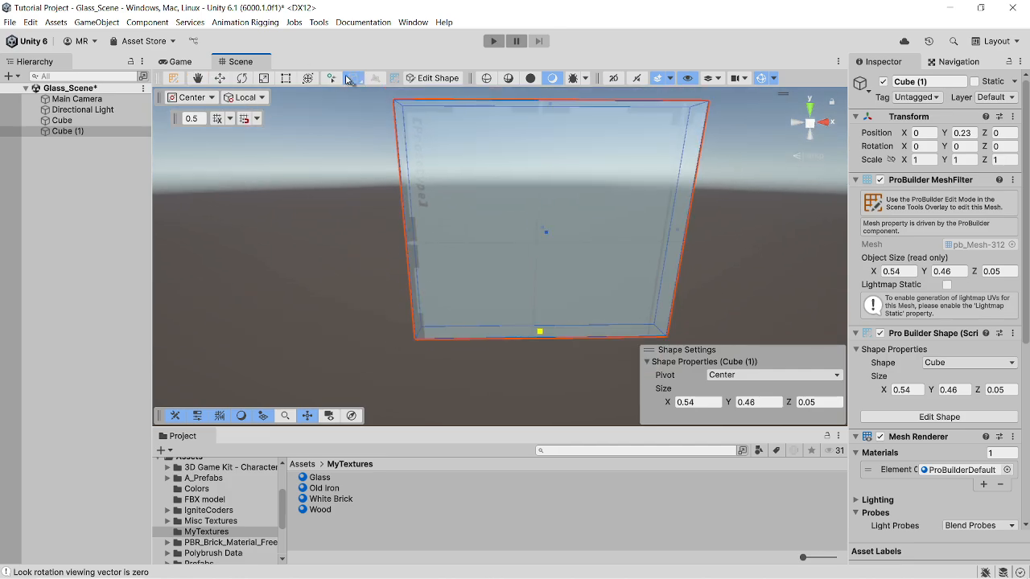
left_click(351, 79)
- Move the second cube behind the glass panel to Z position 0.5
right_click_drag(436, 177, 459, 226)
middle_click_drag(459, 226, 504, 279)
left_click_drag(583, 254, 541, 202)
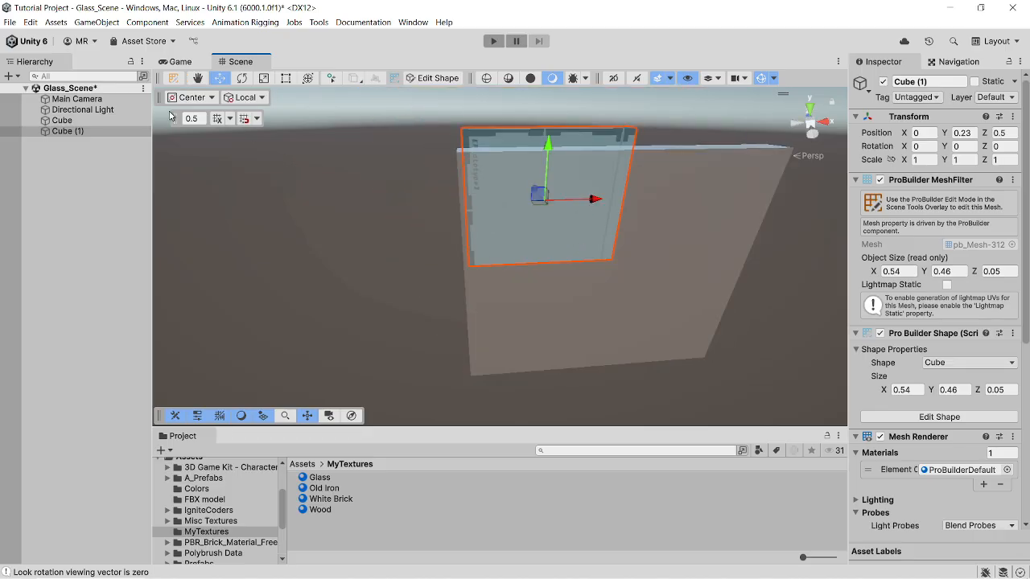
left_click(362, 198)
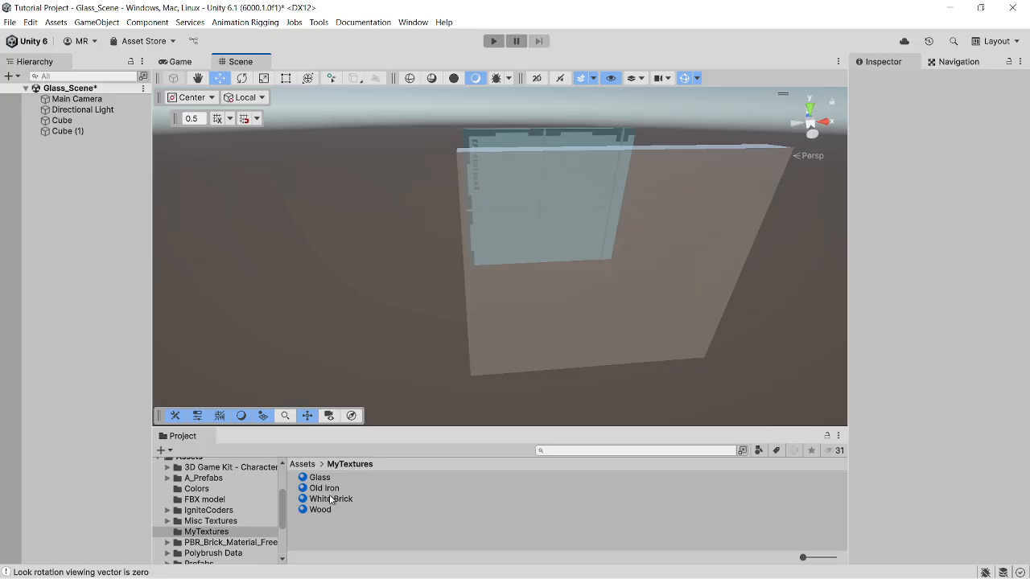
- Apply the Old Iron material to the second cube and inspect its surface up close
left_click_drag(324, 495, 484, 144)
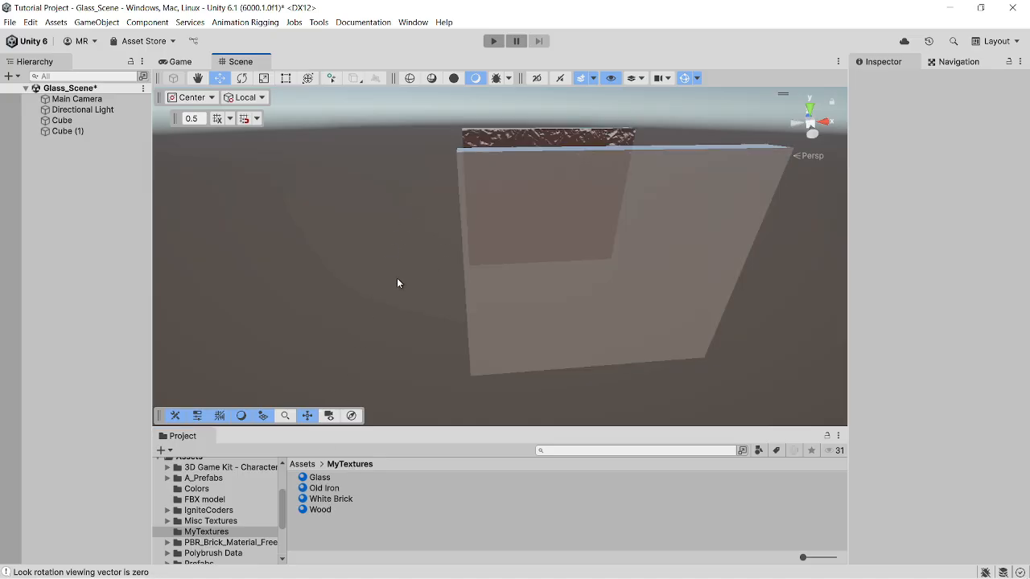
right_click_drag(396, 283, 488, 172)
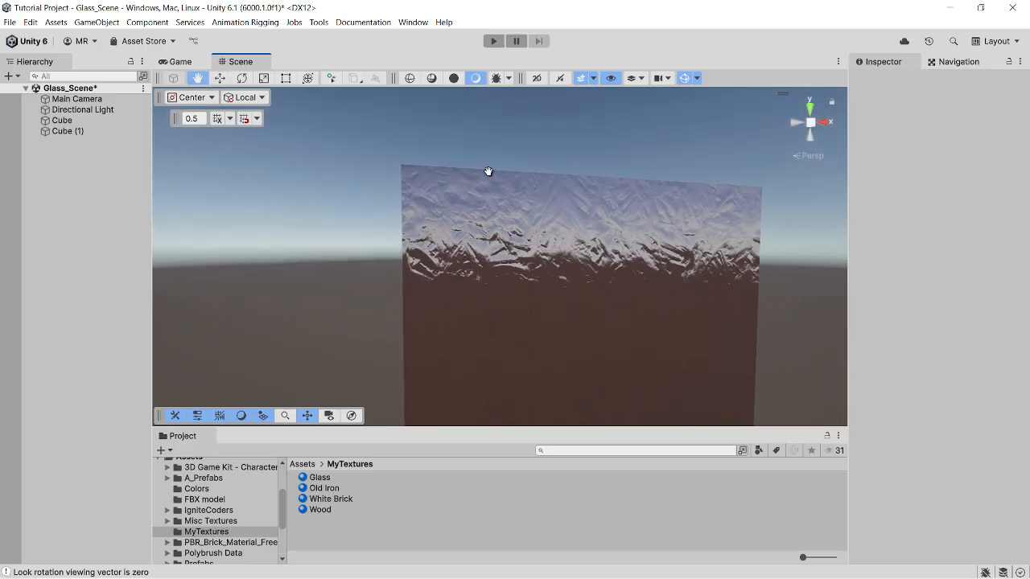
middle_click_drag(487, 171, 469, 131)
right_click_drag(492, 203, 507, 249)
middle_click_drag(507, 252, 510, 268)
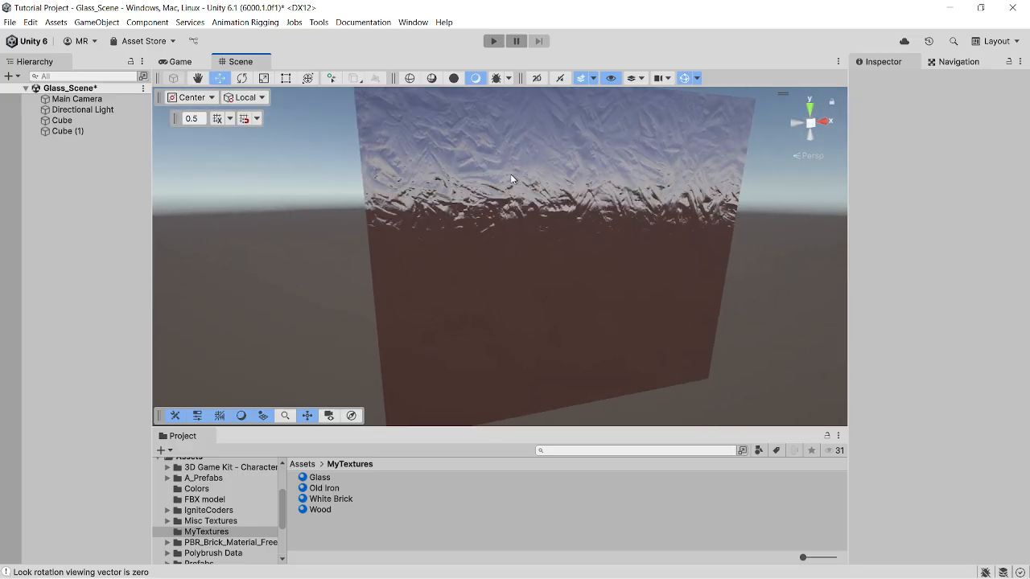
middle_click_drag(525, 168, 530, 218)
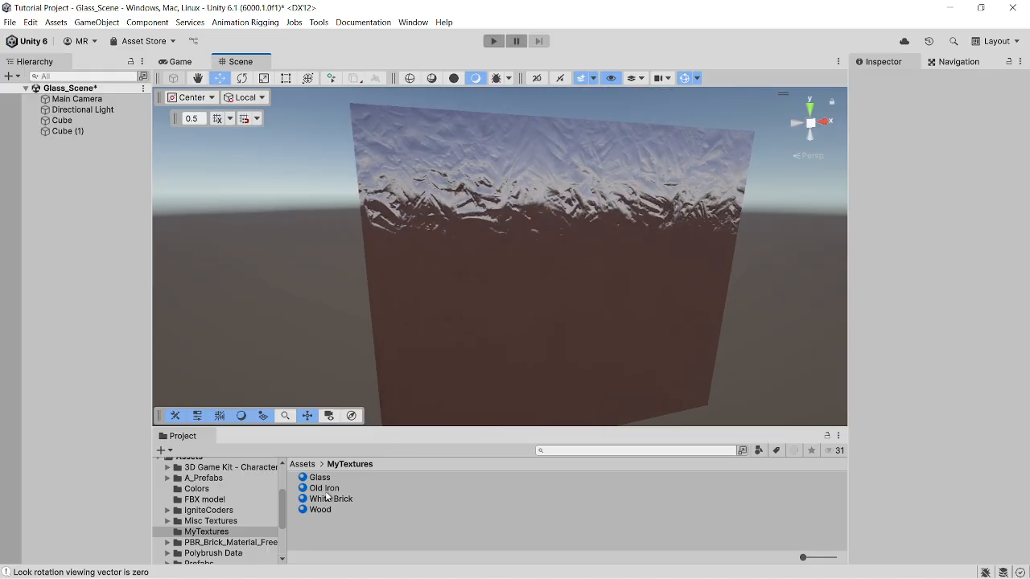
- Examine the Old Iron surface of the second cube up close from several angles
middle_click_drag(447, 280, 446, 282)
right_click_drag(520, 211, 515, 226)
middle_click_drag(515, 227, 502, 253)
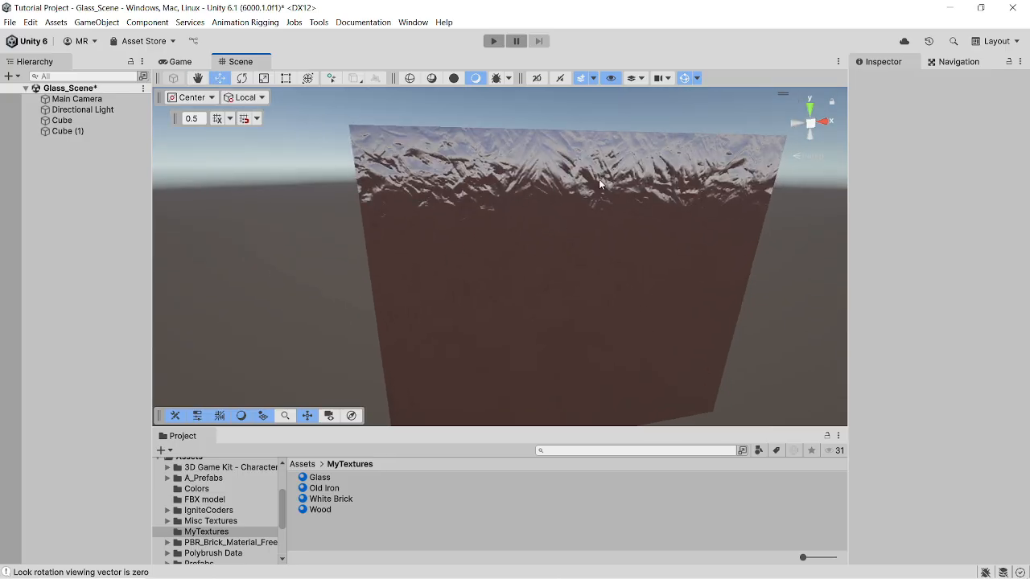
mouse_move(599, 181)
middle_mouse_down()
mouse_move(593, 199)
mouse_move(604, 184)
middle_mouse_up()
right_click_drag(605, 185, 623, 172)
middle_click_drag(579, 210, 560, 190)
scroll(547, 200, "down", 2)
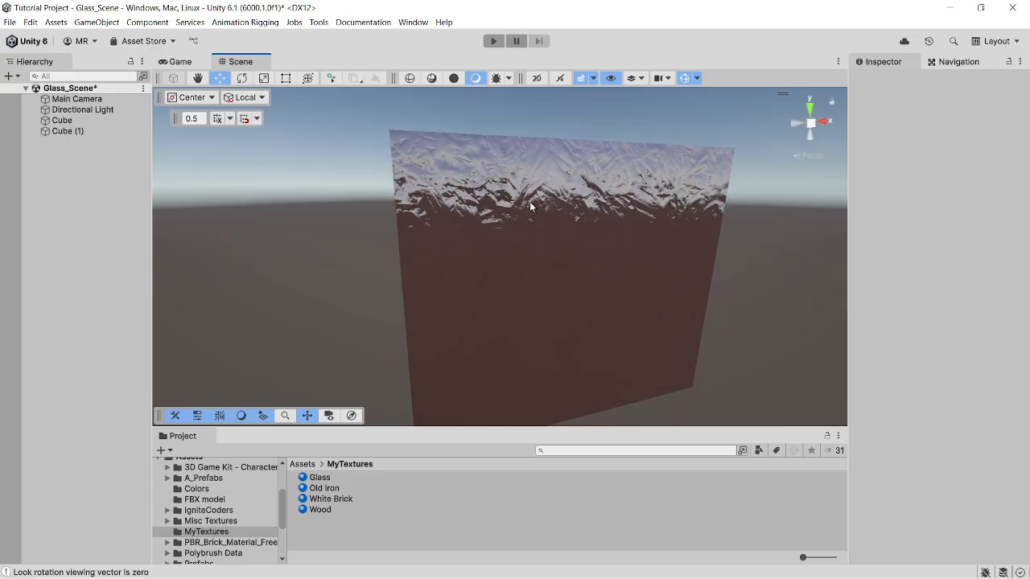
- Frame the glass panel in the scene and open the Glass material's properties
left_click(321, 478)
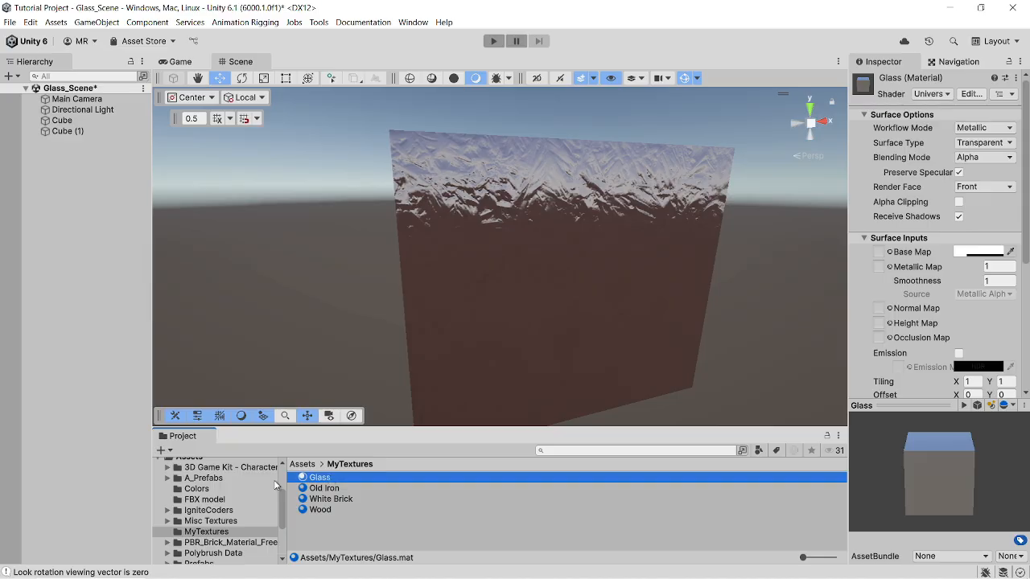
left_click(80, 131)
left_click(85, 165)
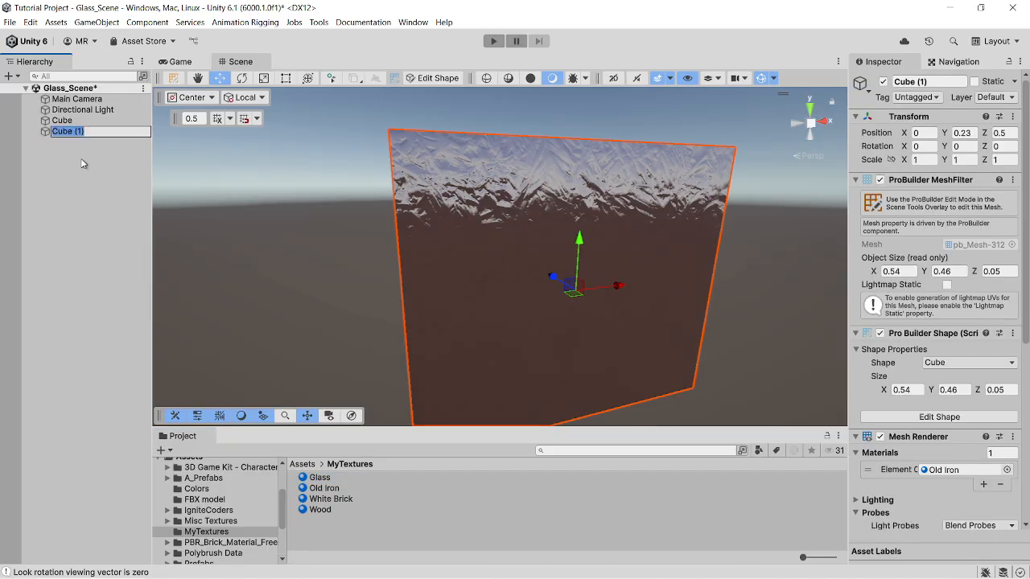
double_click(61, 120)
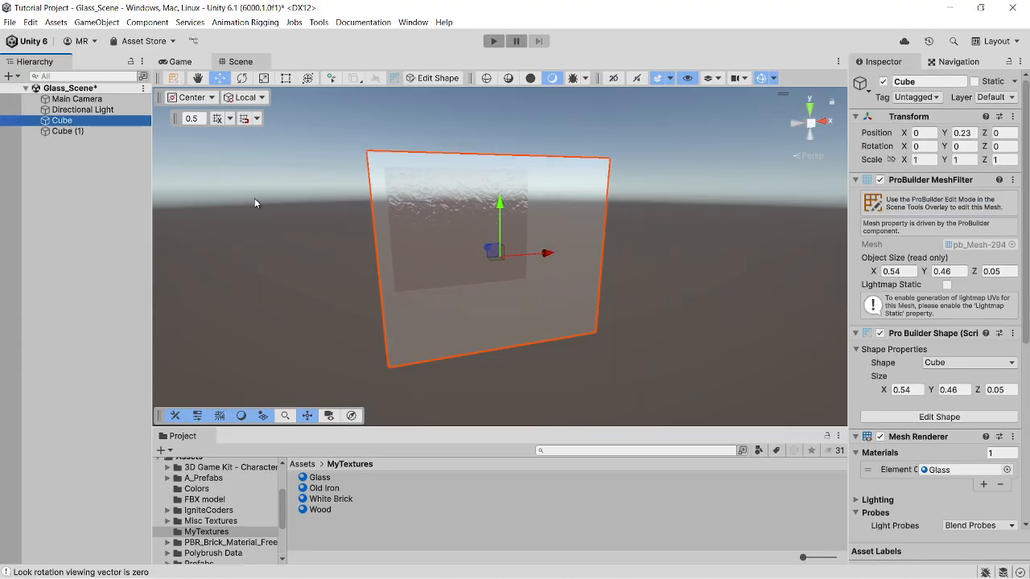
left_click(319, 479)
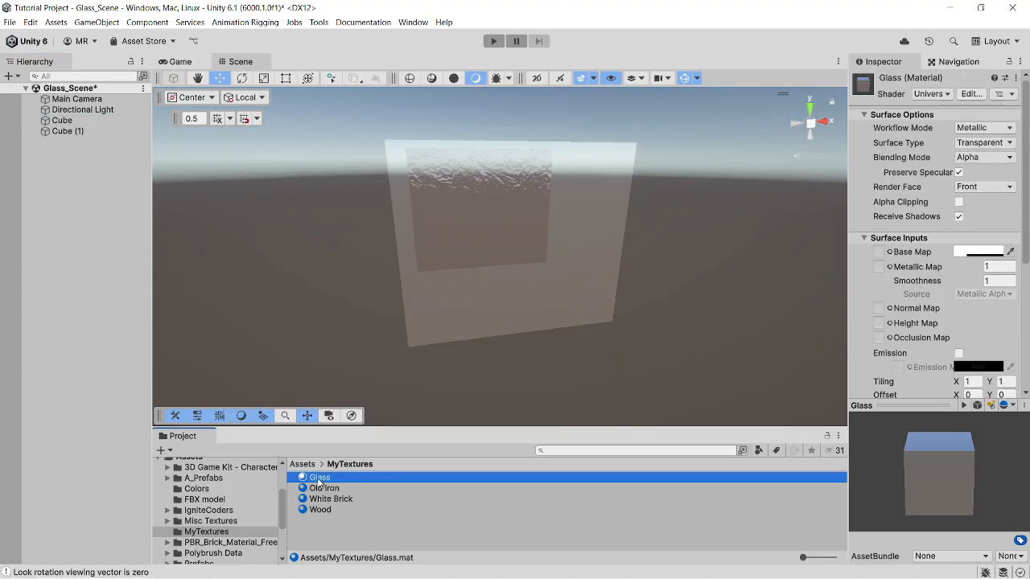
- Try large_red_bricks_nor_4k as the Glass material's normal map
left_click(889, 310)
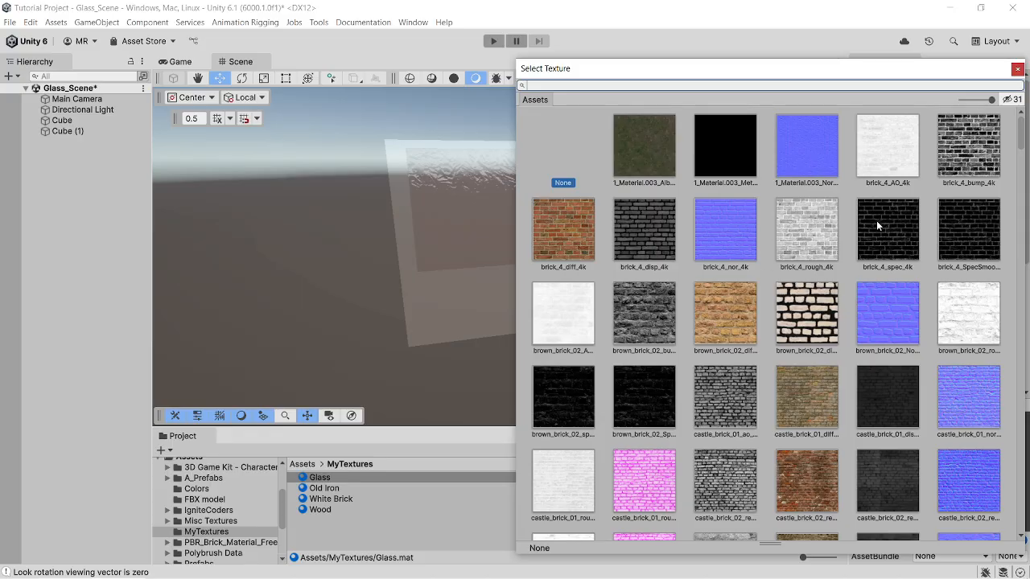
scroll(816, 369, "down", 5)
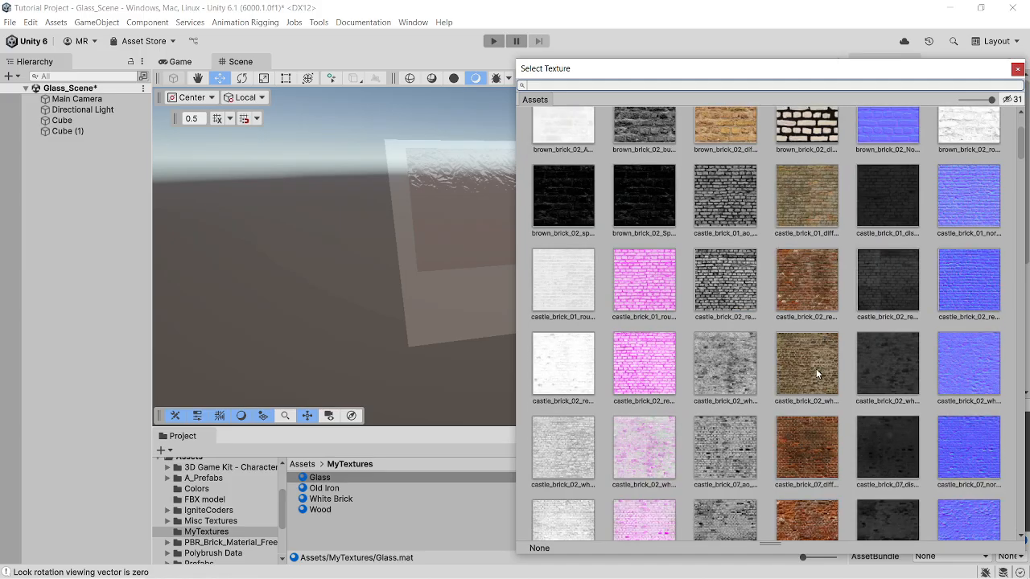
scroll(812, 368, "down", 3)
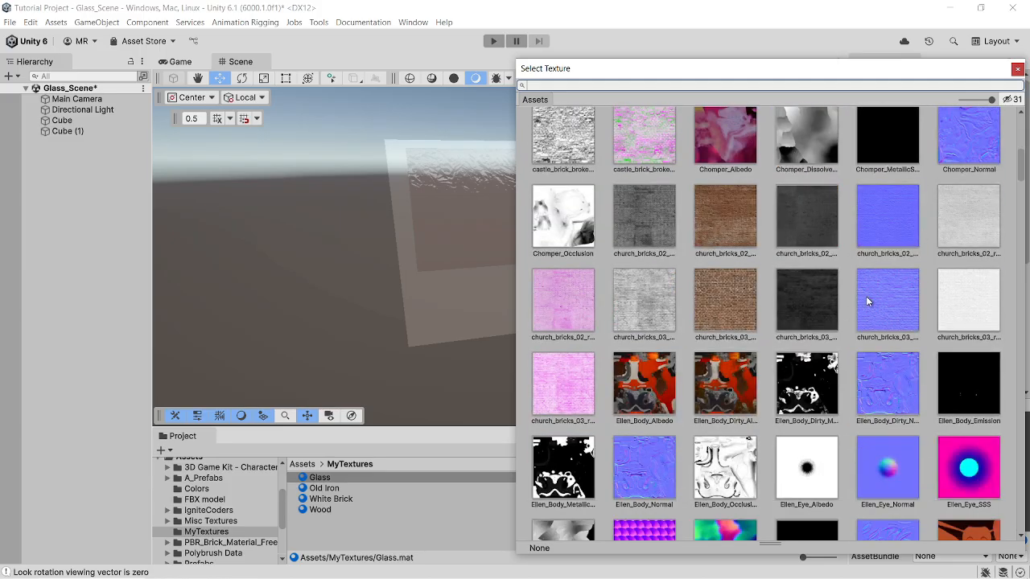
scroll(858, 296, "down", 4)
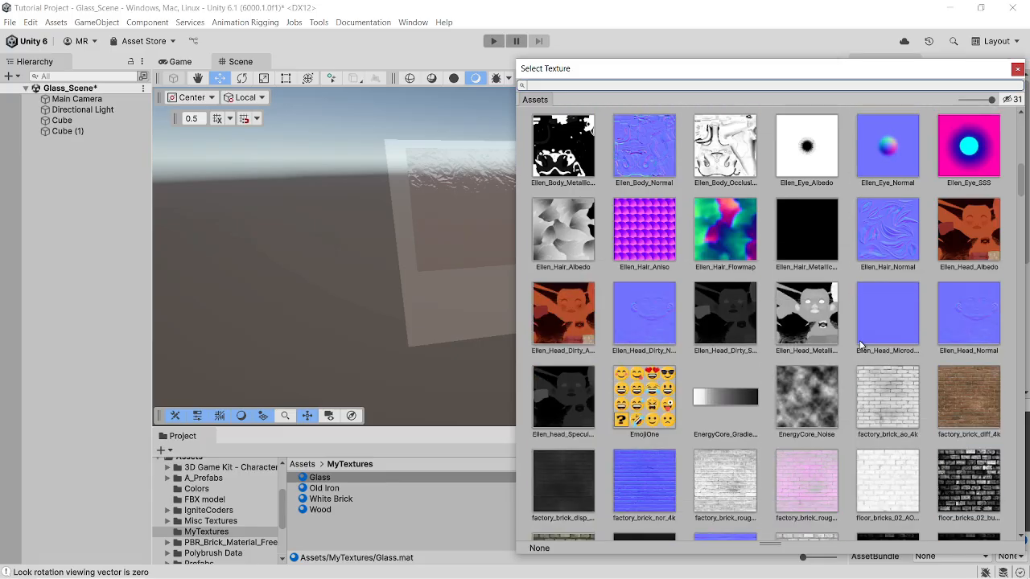
scroll(836, 339, "down", 1)
scroll(798, 326, "down", 2)
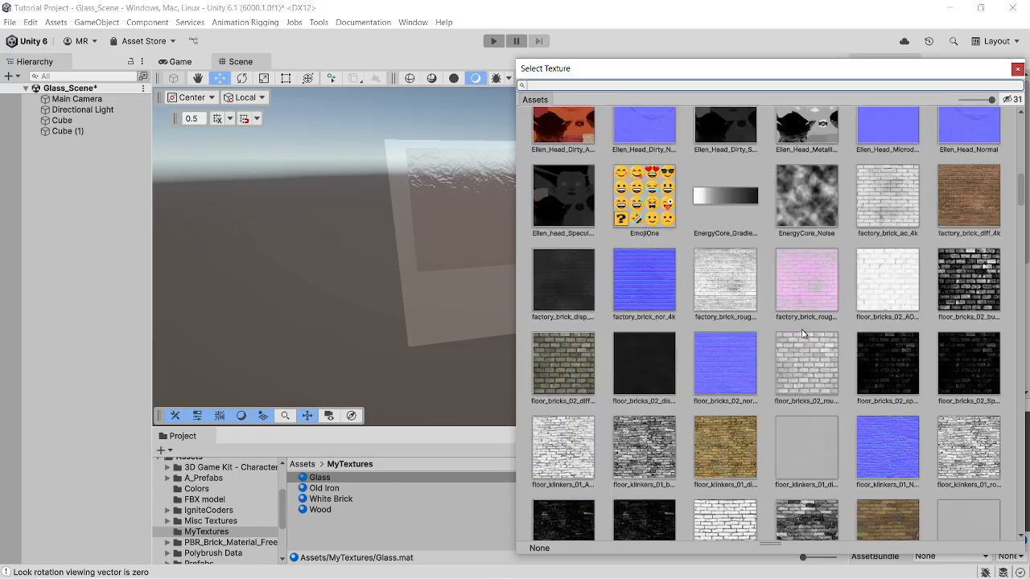
scroll(798, 325, "down", 1)
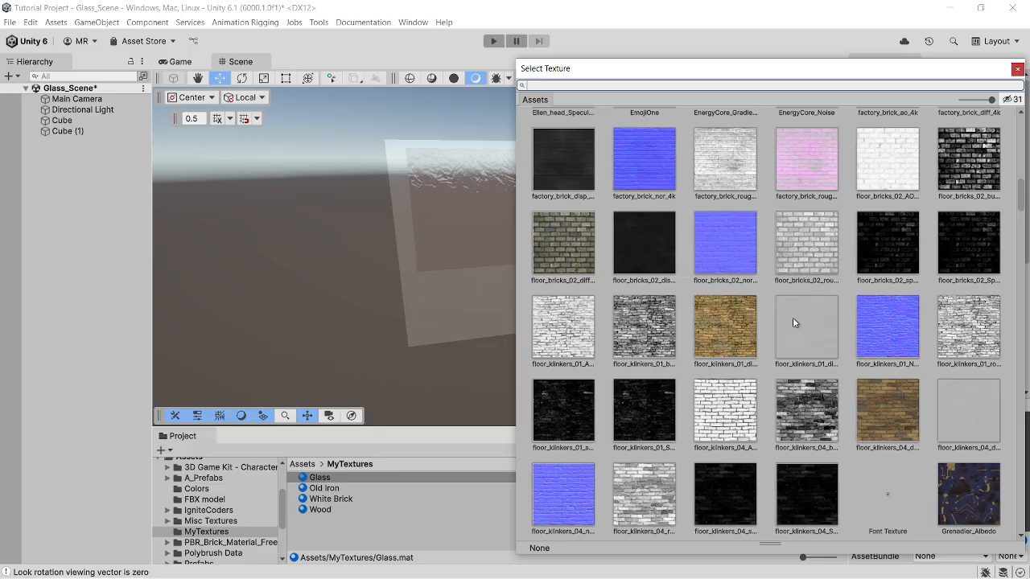
scroll(793, 322, "down", 5)
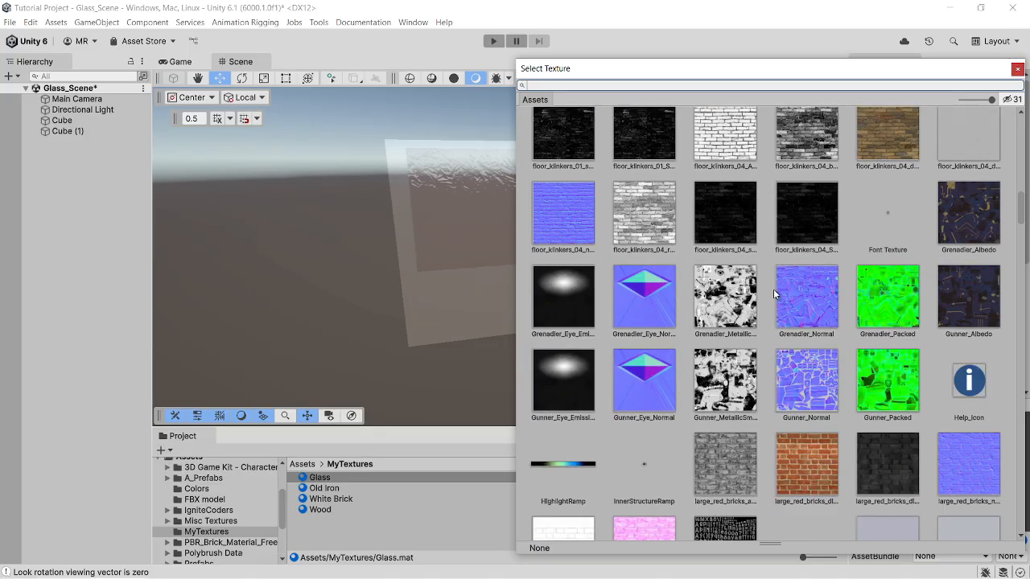
scroll(795, 304, "down", 1)
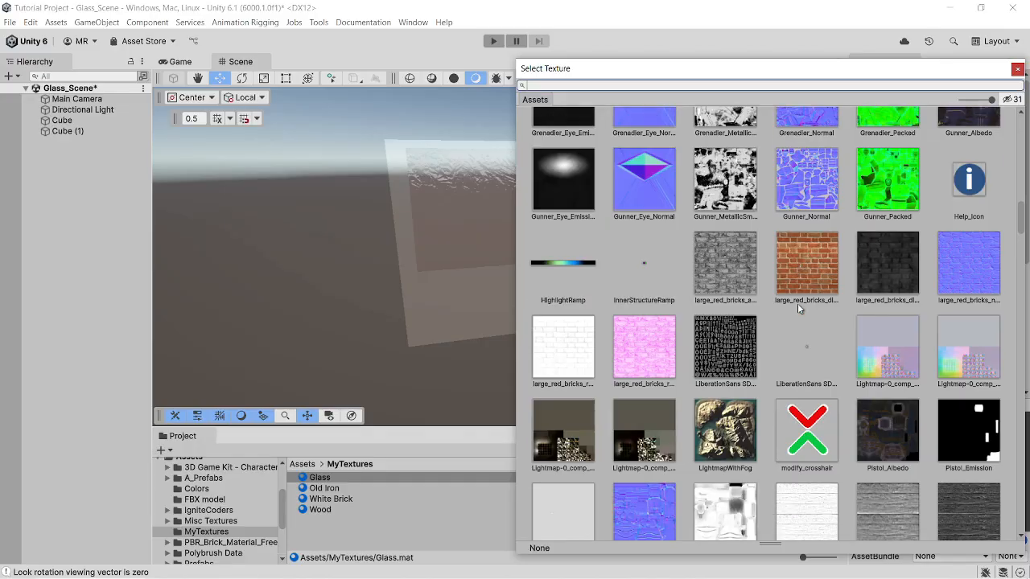
left_click(967, 265)
- Try T_YFGM_Grass04_n as the Glass material's normal map and close the texture selection
scroll(813, 327, "down", 3)
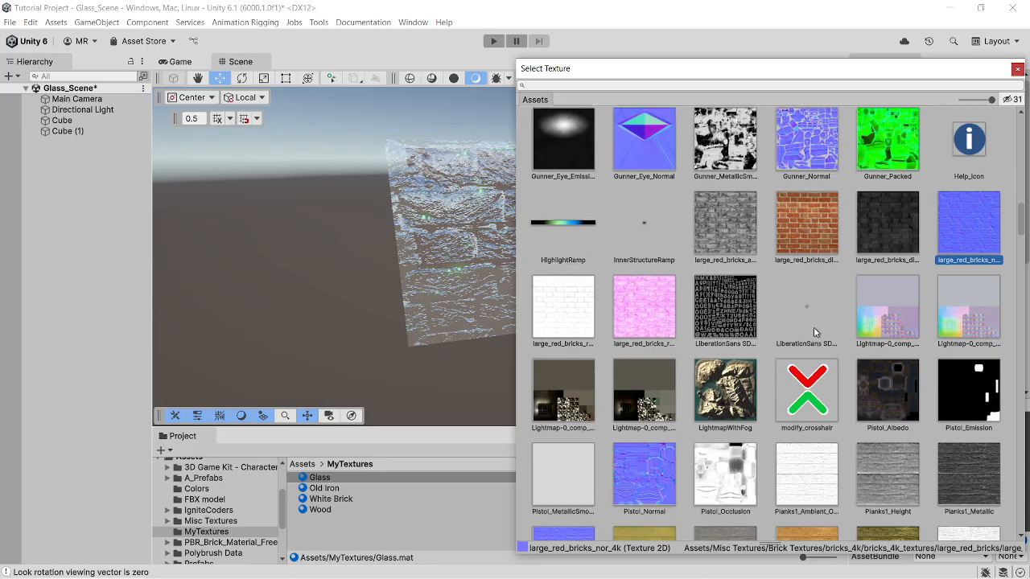
scroll(802, 323, "down", 10)
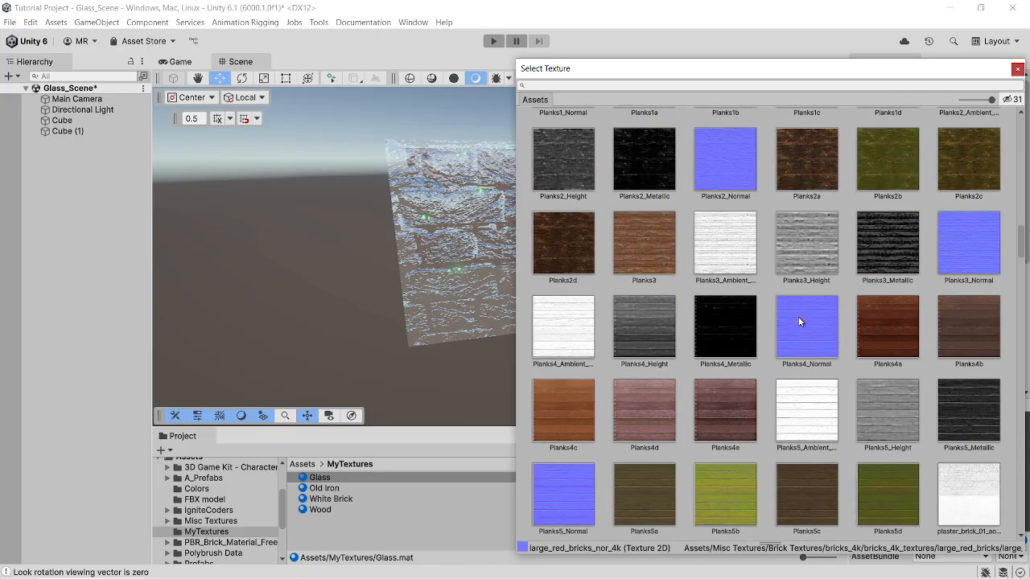
scroll(777, 322, "down", 8)
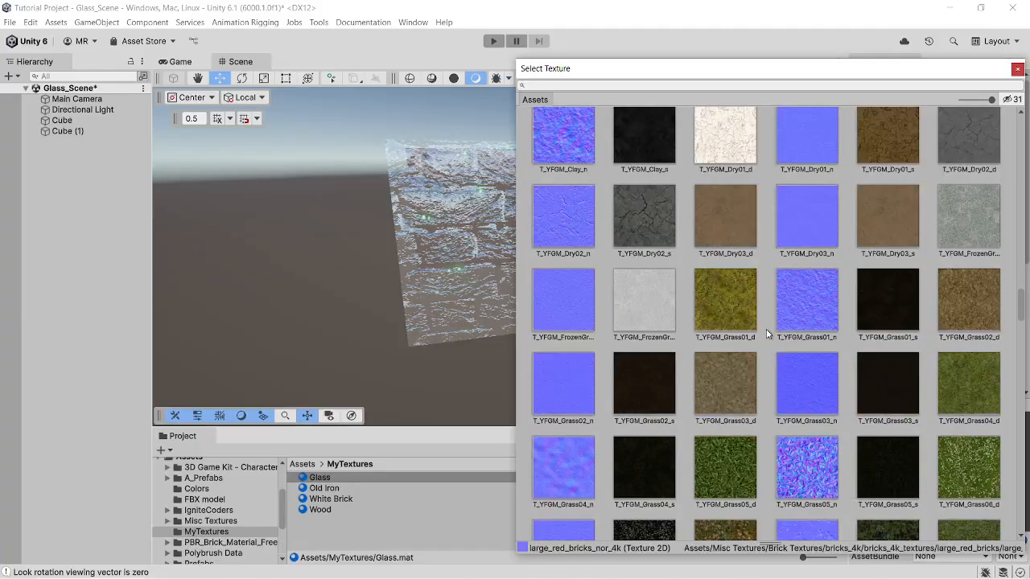
scroll(777, 362, "down", 2)
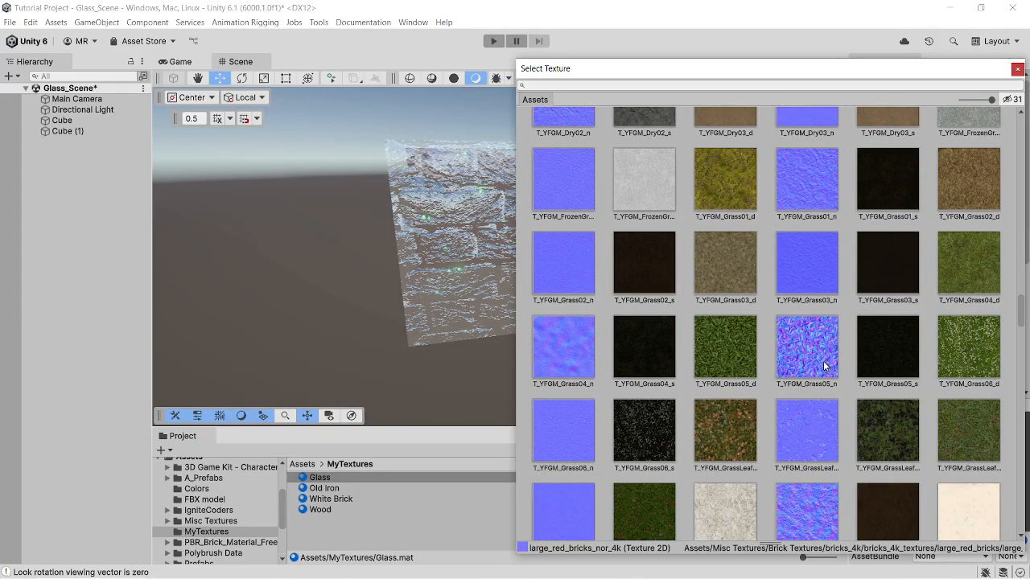
left_click(586, 364)
left_click(451, 357)
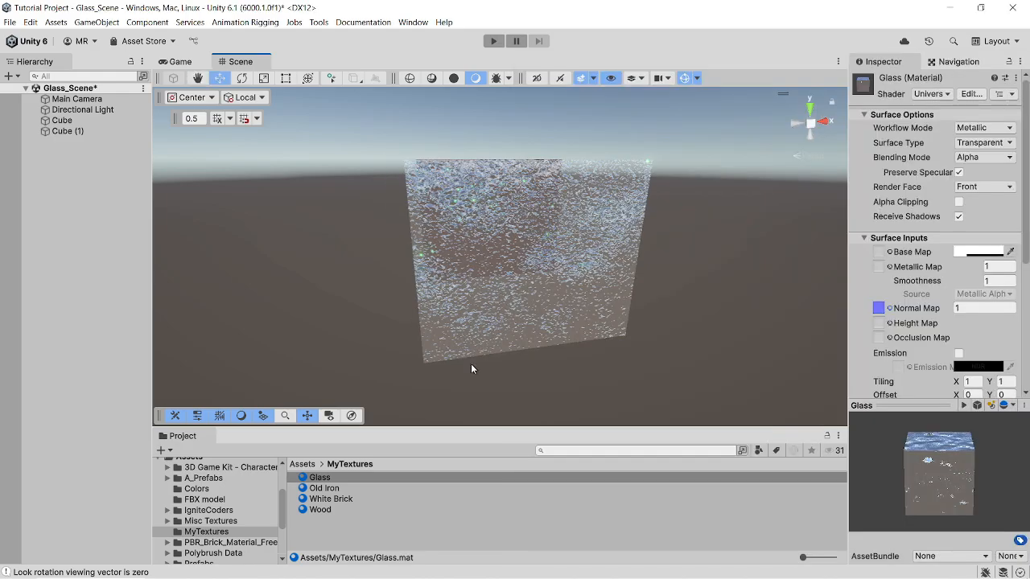
- Examine the normal-mapped glass panel and the iron cube behind it from different angles and distances
right_click_drag(470, 364, 553, 334)
middle_click_drag(552, 334, 668, 349)
scroll(557, 320, "up", 3)
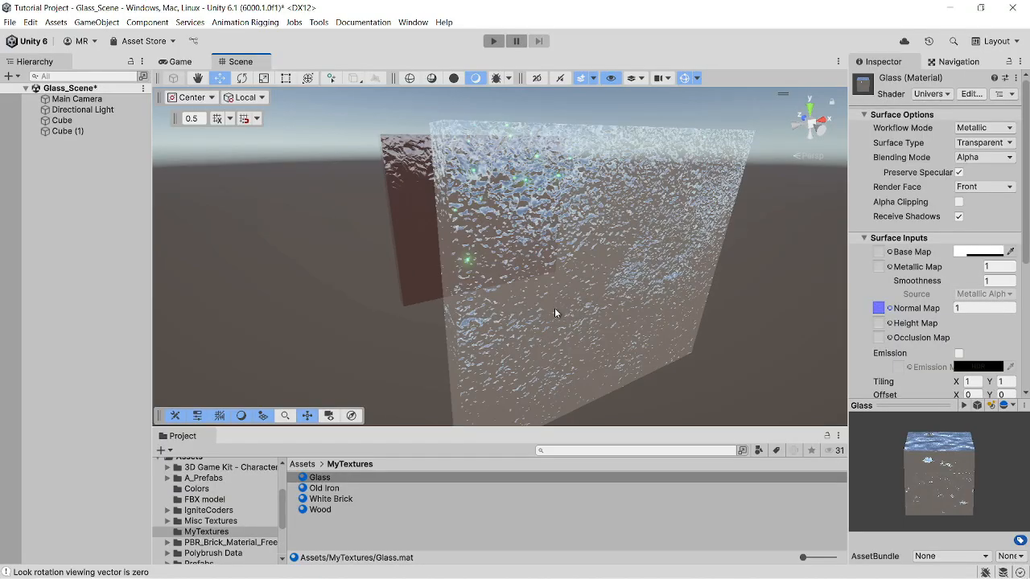
right_click_drag(554, 313, 486, 260)
middle_click_drag(584, 262, 427, 138)
right_click_drag(563, 255, 582, 317)
middle_click_drag(581, 317, 528, 296)
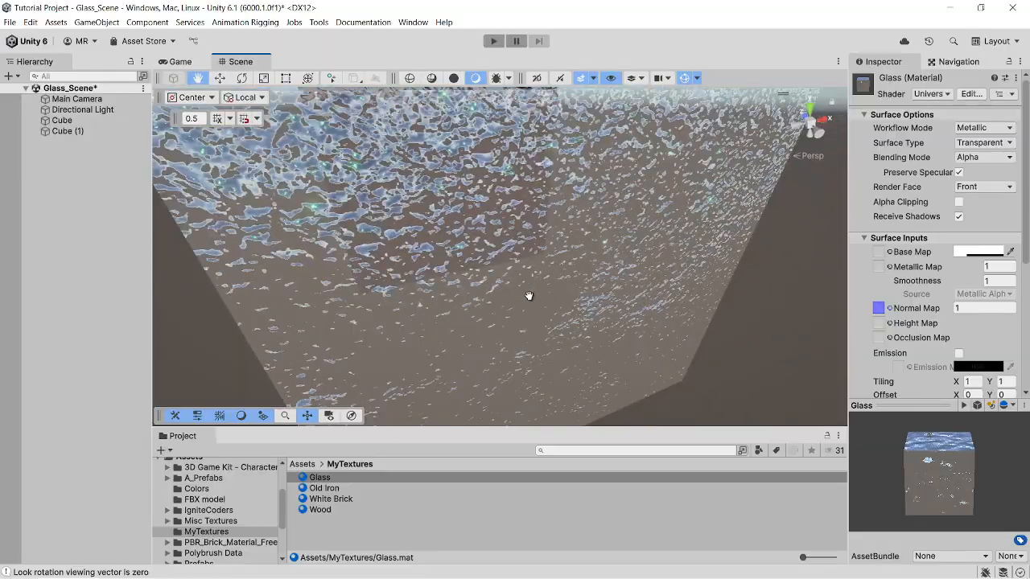
right_click_drag(529, 296, 489, 235)
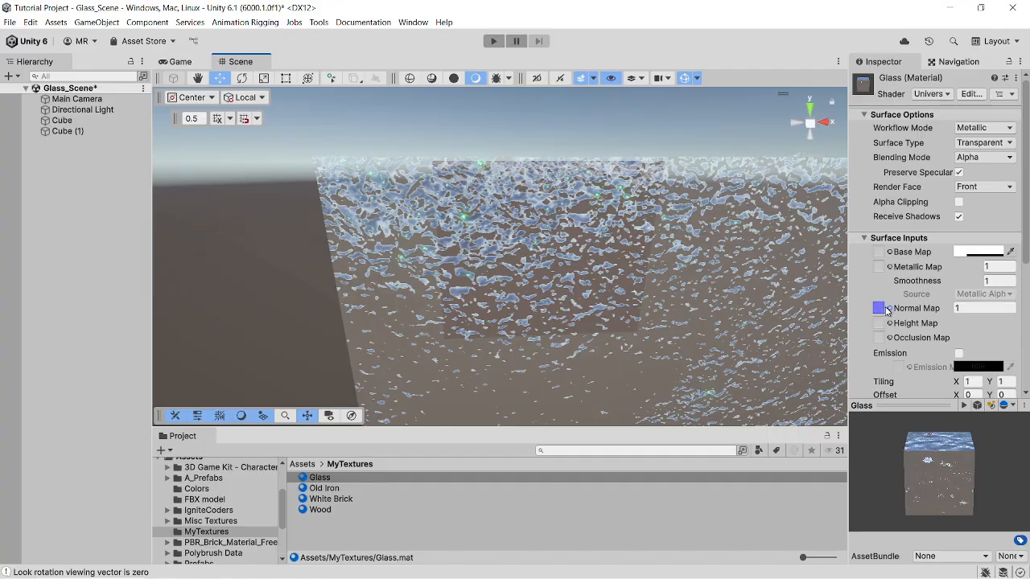
- Try normal map strengths of 6 and 55 on the Glass material, and restore the strength to 1
left_click(965, 311)
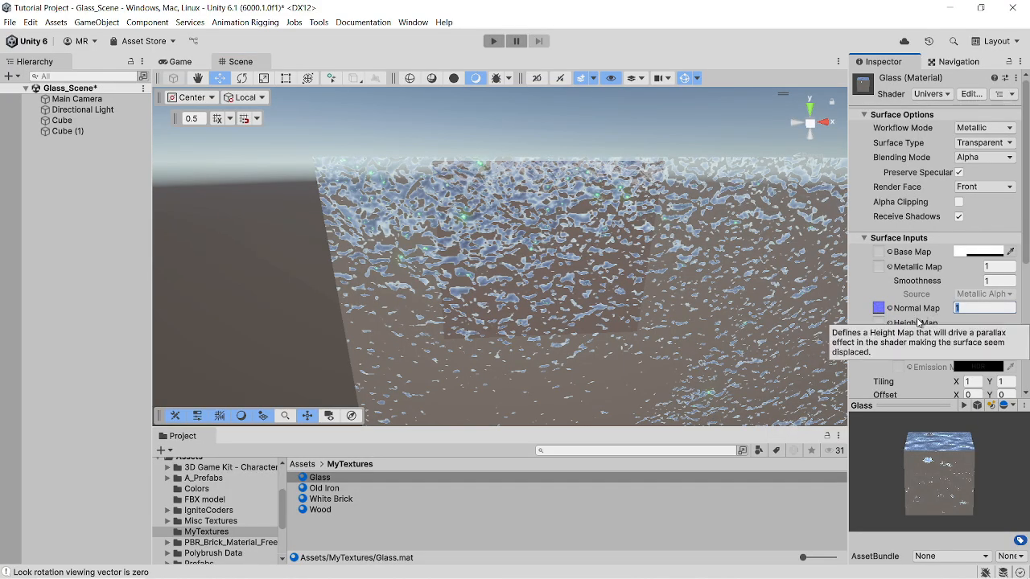
type("6")
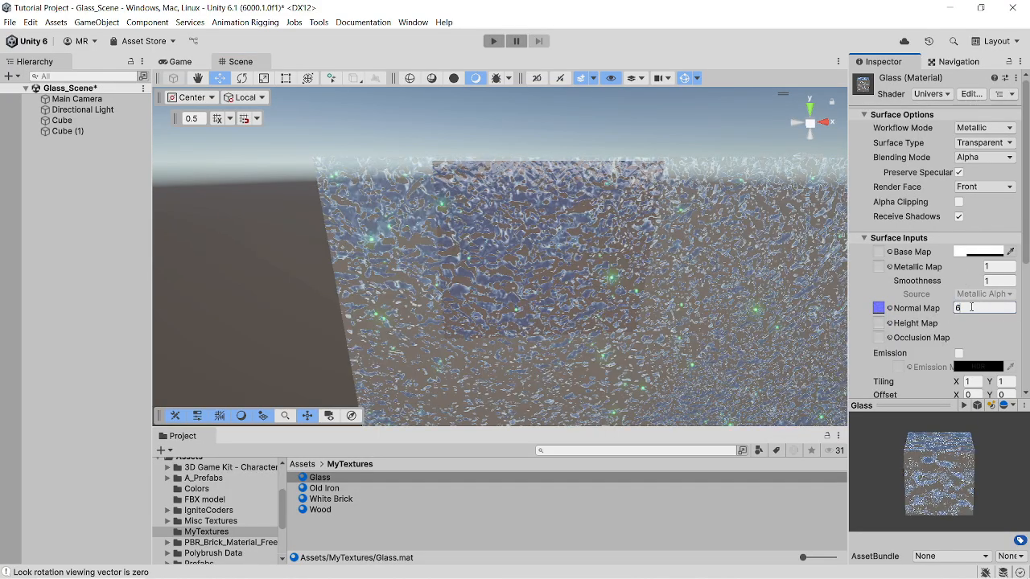
type("55")
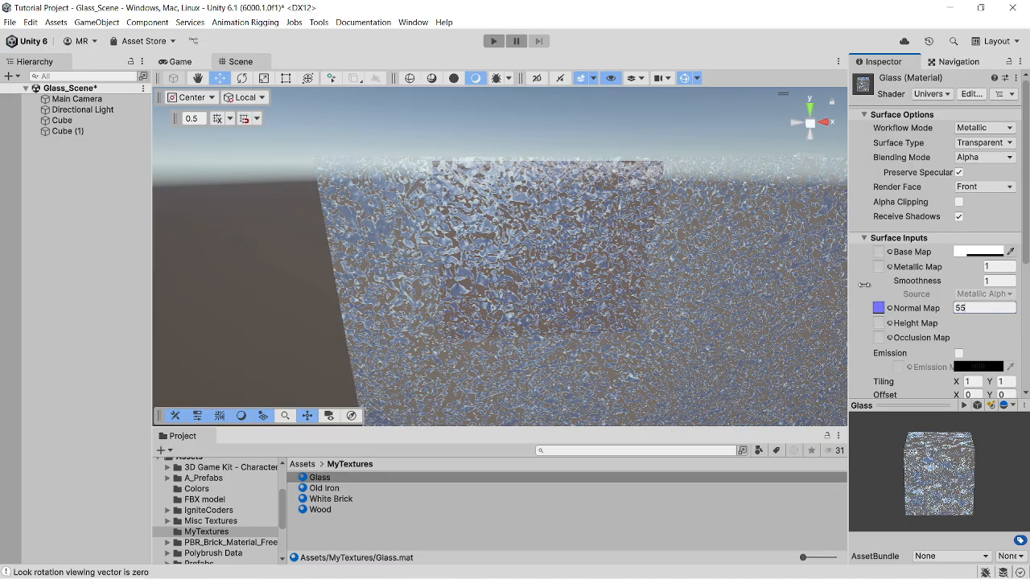
left_click_drag(978, 308, 907, 319)
type("1")
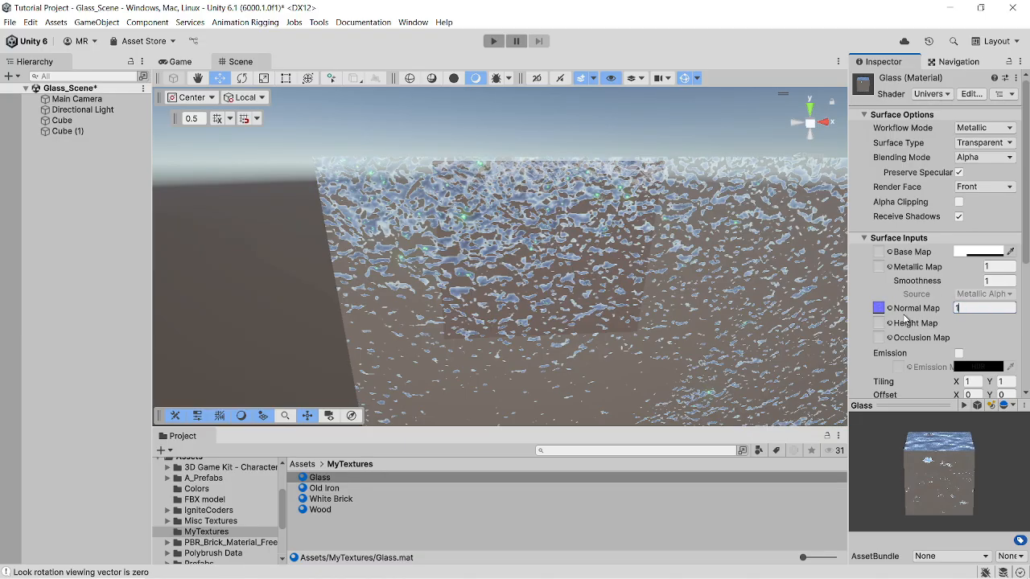
- Replace the Glass material's normal map with the T_YFGM_Ground01 normal texture
scroll(652, 282, "down", 2)
middle_click_drag(652, 281, 588, 191)
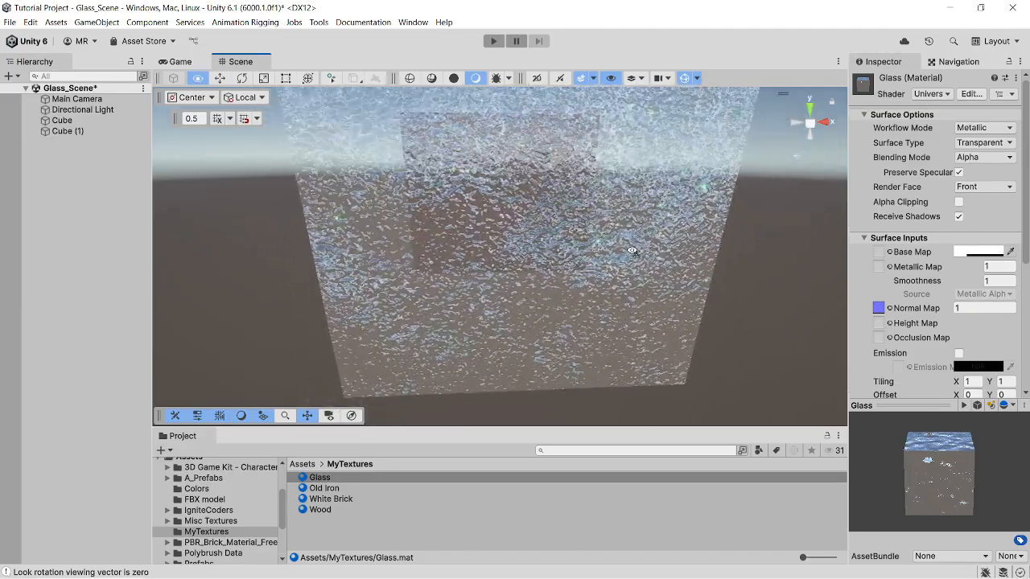
middle_click_drag(630, 243, 654, 301)
scroll(637, 262, "down", 2)
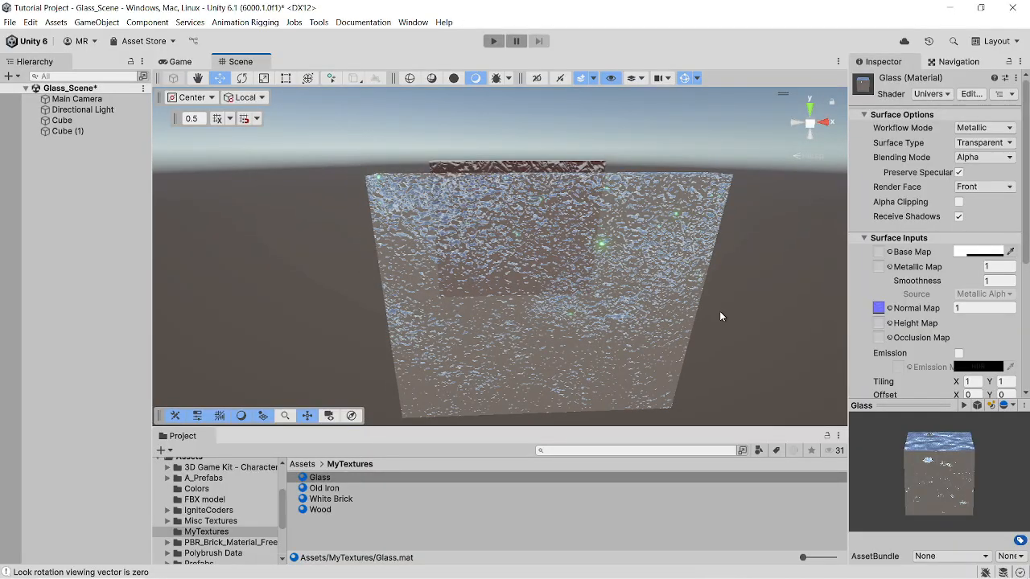
left_click(889, 309)
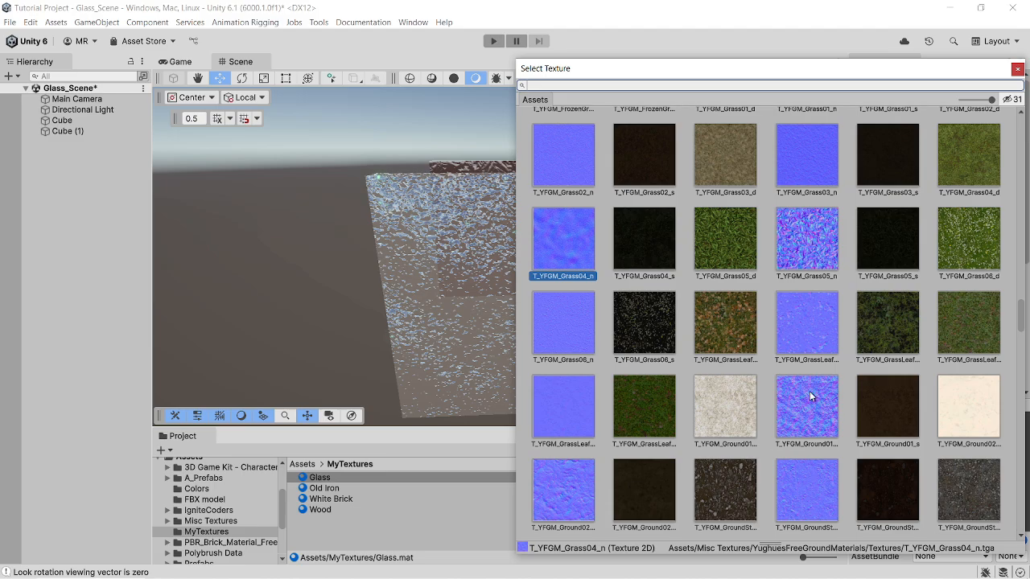
left_click(810, 391)
- Inspect the Ground01 surface pattern on the glass panel from the front, side and up close
right_click_drag(296, 346, 349, 329)
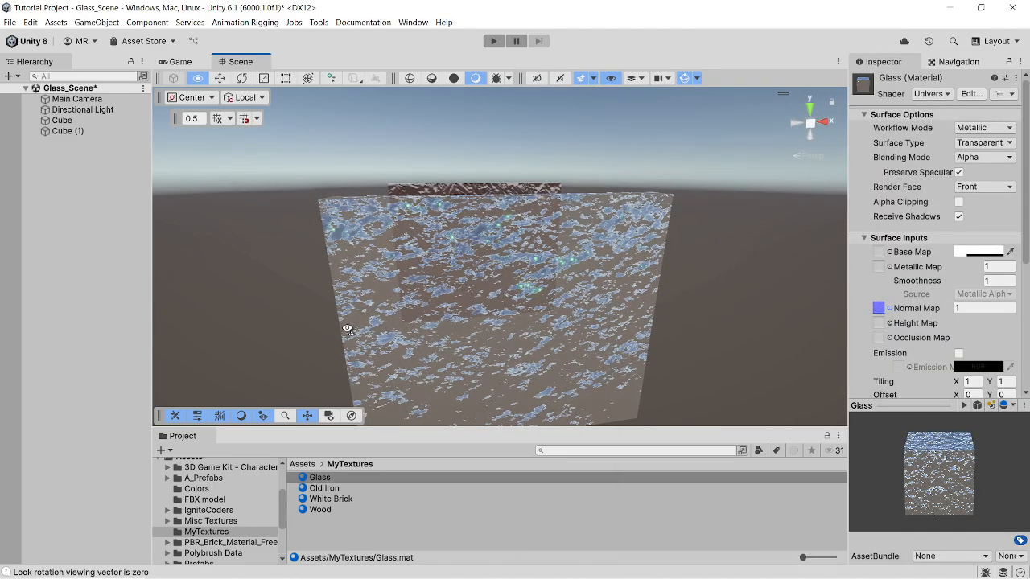
middle_click_drag(350, 329, 421, 268)
right_click_drag(421, 268, 518, 262)
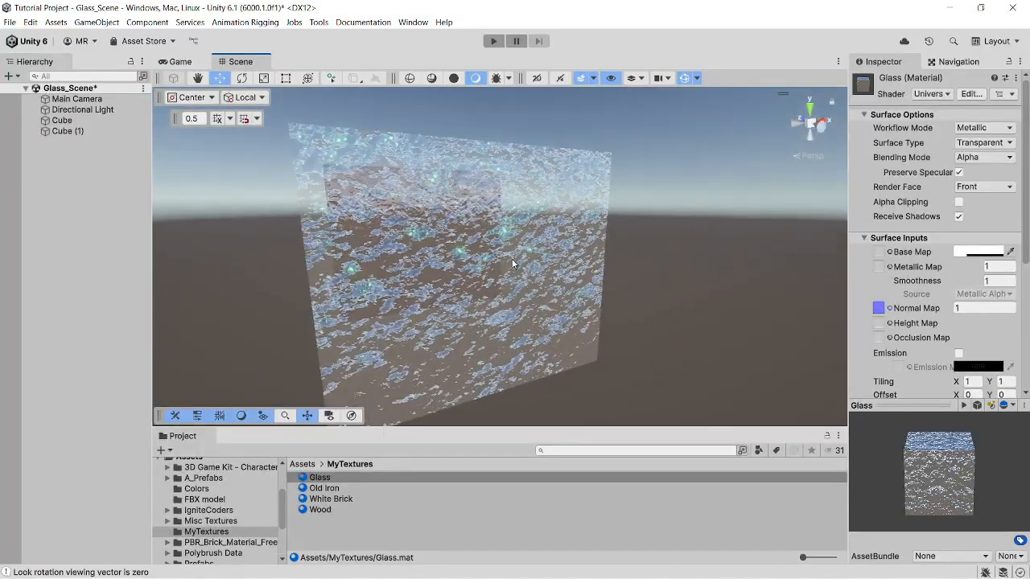
middle_click_drag(519, 263, 545, 269)
right_click_drag(545, 269, 565, 276)
middle_click_drag(565, 276, 590, 216)
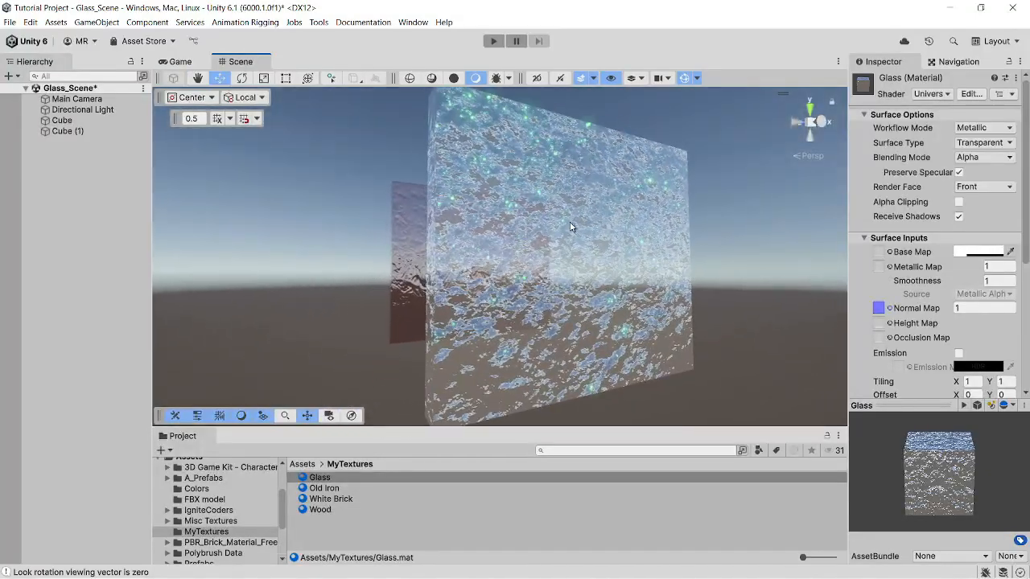
scroll(569, 211, "up", 3)
right_click_drag(568, 203, 535, 281)
middle_click_drag(592, 229, 527, 315)
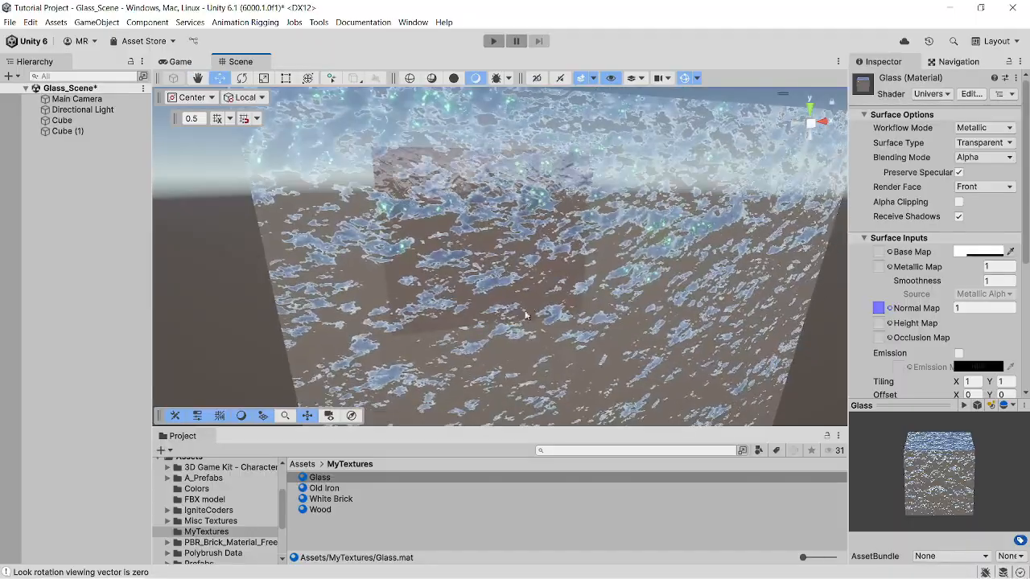
right_click_drag(583, 302, 637, 273)
middle_click_drag(636, 273, 630, 285)
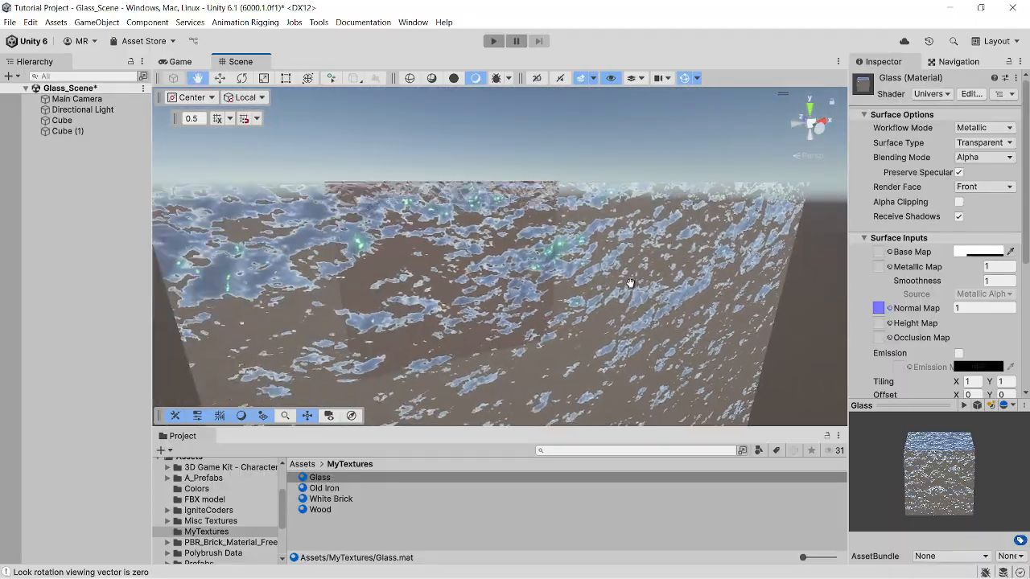
right_click_drag(629, 284, 649, 324)
middle_click_drag(648, 324, 679, 301)
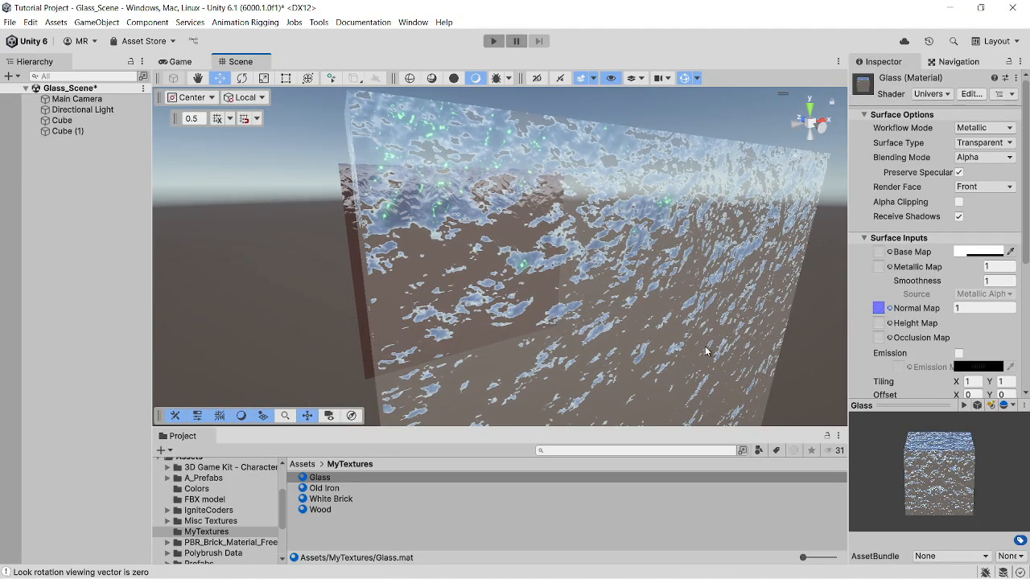
- Examine the Ground01 relief and reflections on the glass panel and the iron cube behind it from varied angles and distances
scroll(730, 347, "down", 3)
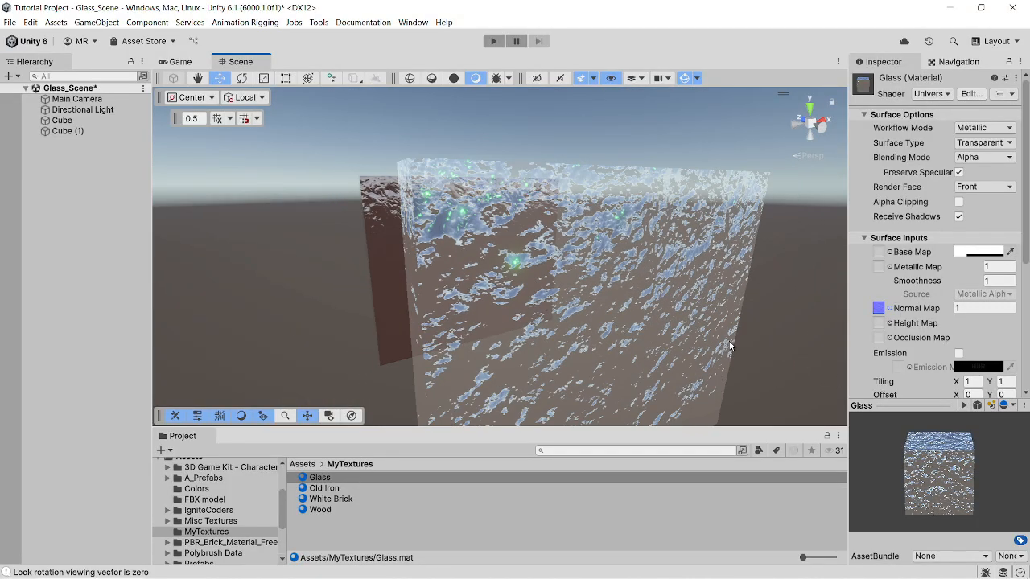
right_click_drag(715, 333, 614, 339)
scroll(617, 295, "up", 3)
scroll(619, 296, "down", 5)
right_click_drag(619, 298, 616, 325)
middle_click_drag(616, 326, 628, 358)
right_click_drag(628, 358, 655, 349)
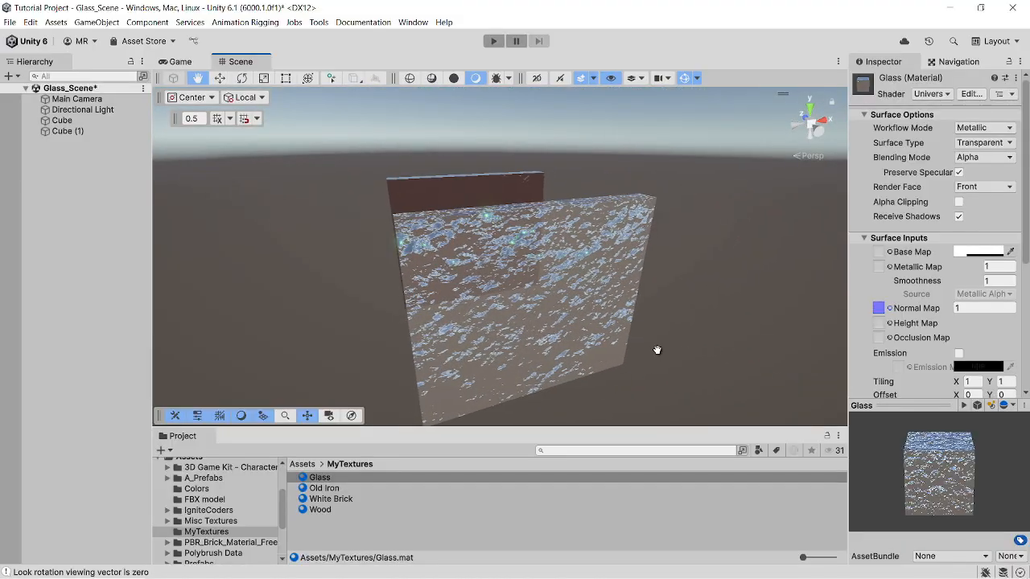
middle_click_drag(655, 349, 692, 352)
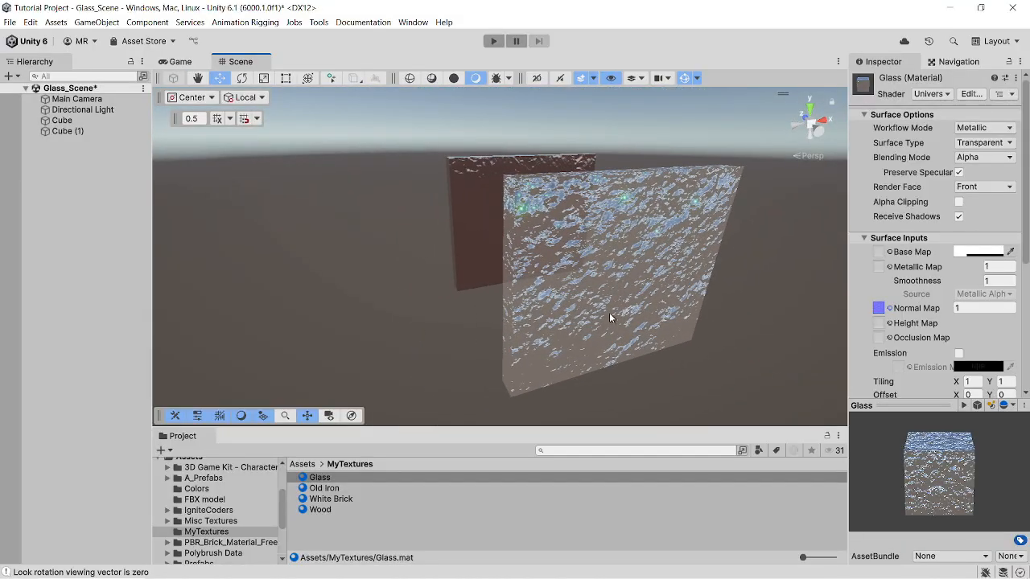
scroll(615, 298, "up", 4)
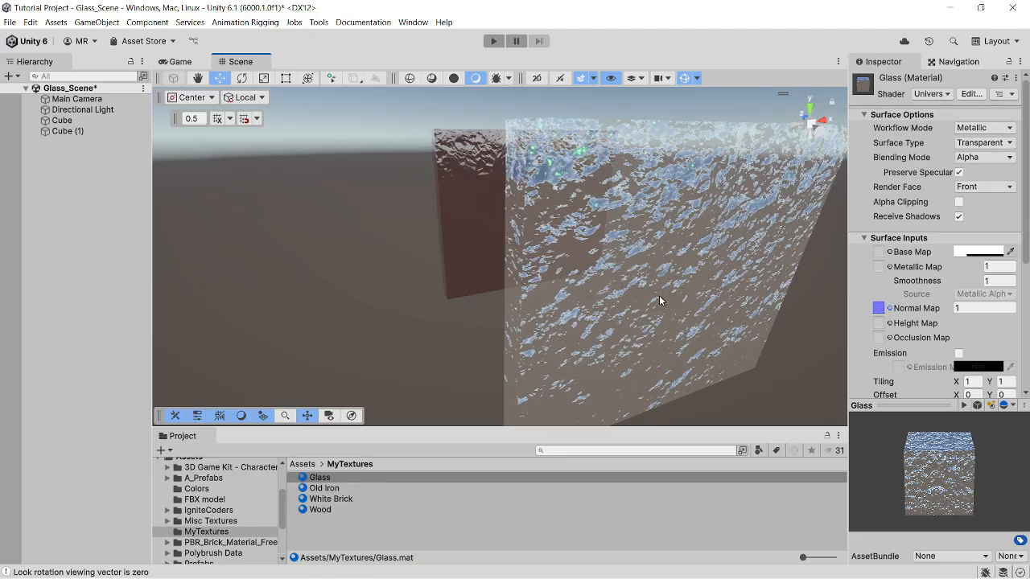
middle_click_drag(659, 295, 615, 304)
right_click_drag(614, 304, 570, 308)
middle_click_drag(618, 288, 574, 310)
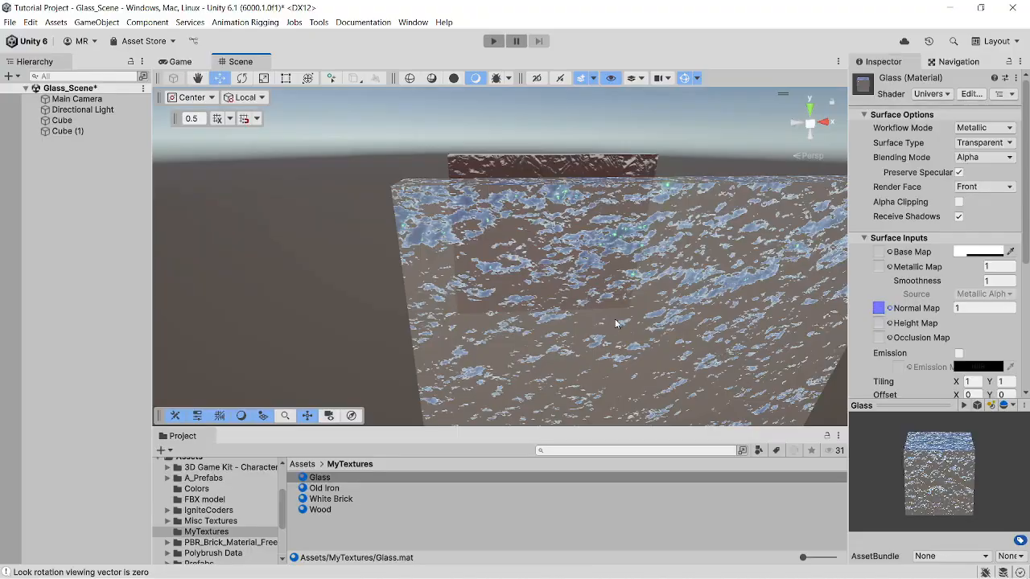
right_click_drag(614, 318, 611, 324)
middle_click_drag(611, 324, 613, 331)
scroll(614, 334, "up", 2)
right_click_drag(616, 333, 636, 308)
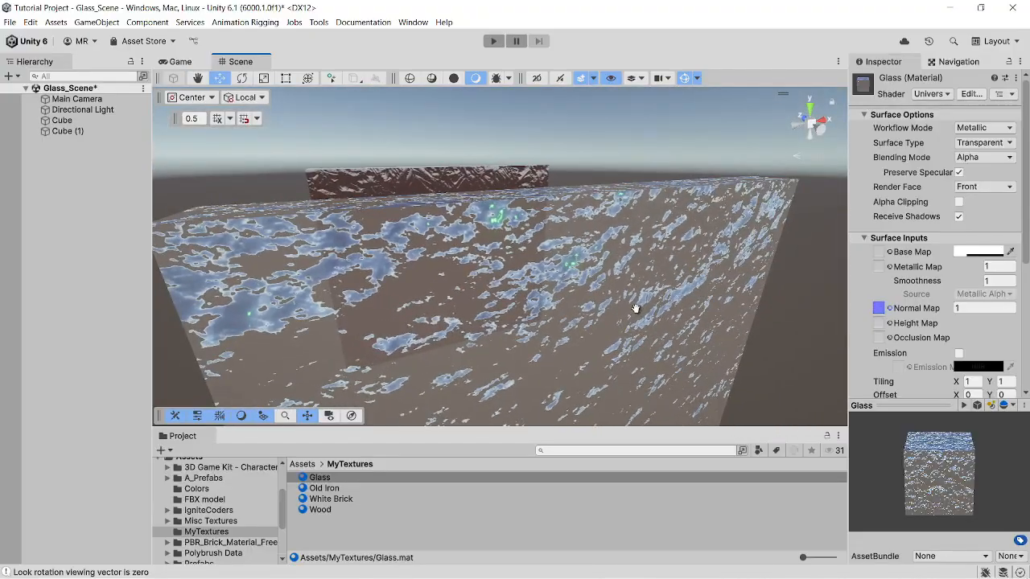
scroll(643, 315, "down", 4)
scroll(628, 334, "down", 3)
right_click_drag(607, 352, 590, 335)
scroll(602, 326, "up", 3)
middle_click_drag(618, 324, 566, 245)
right_click_drag(605, 310, 629, 347)
middle_click_drag(597, 309, 645, 367)
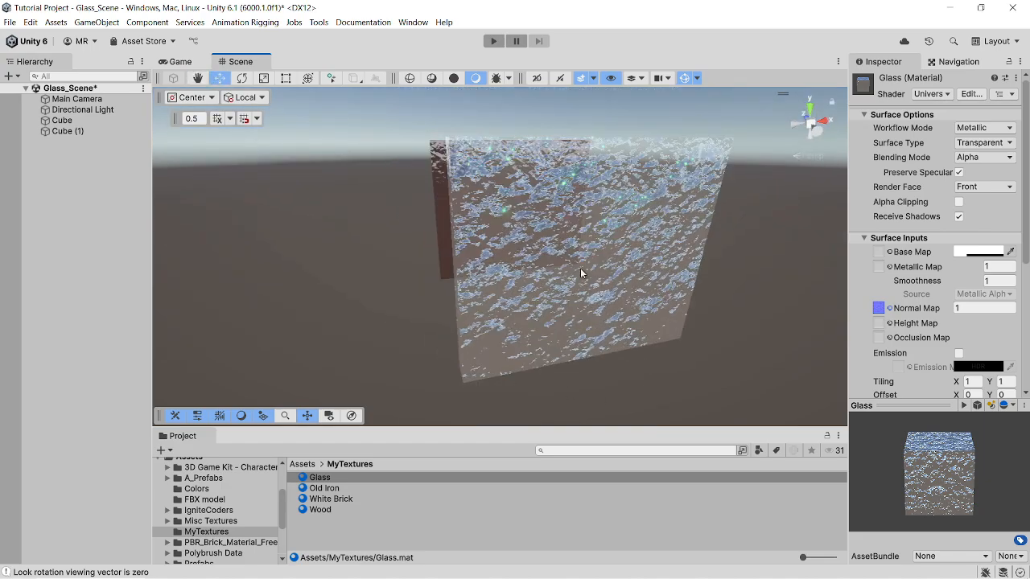
middle_click_drag(569, 209, 742, 341)
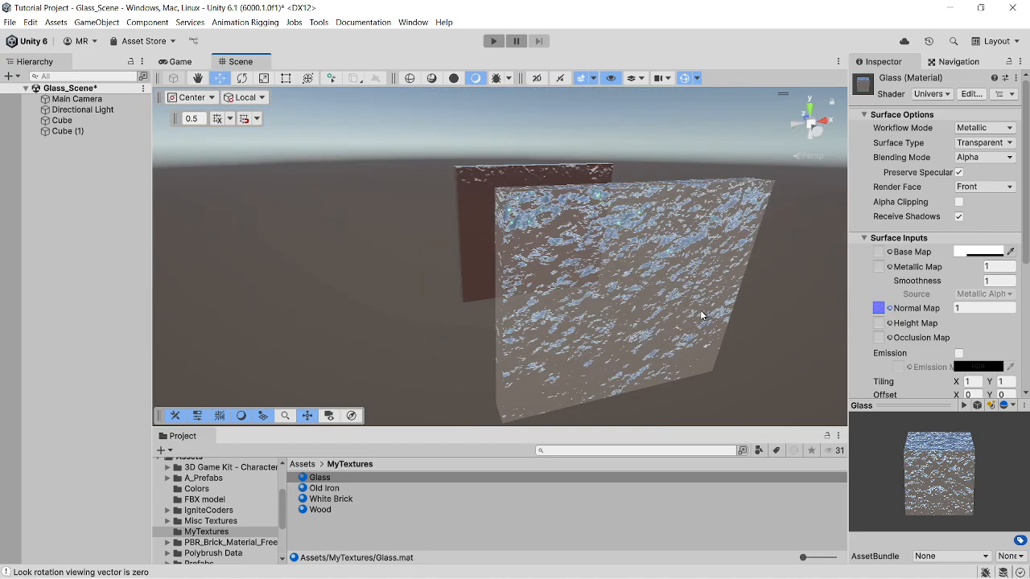
- Set the Glass material's normal map strength to 5, keeping the T_YFGM_Ground01_n texture
left_click(889, 309)
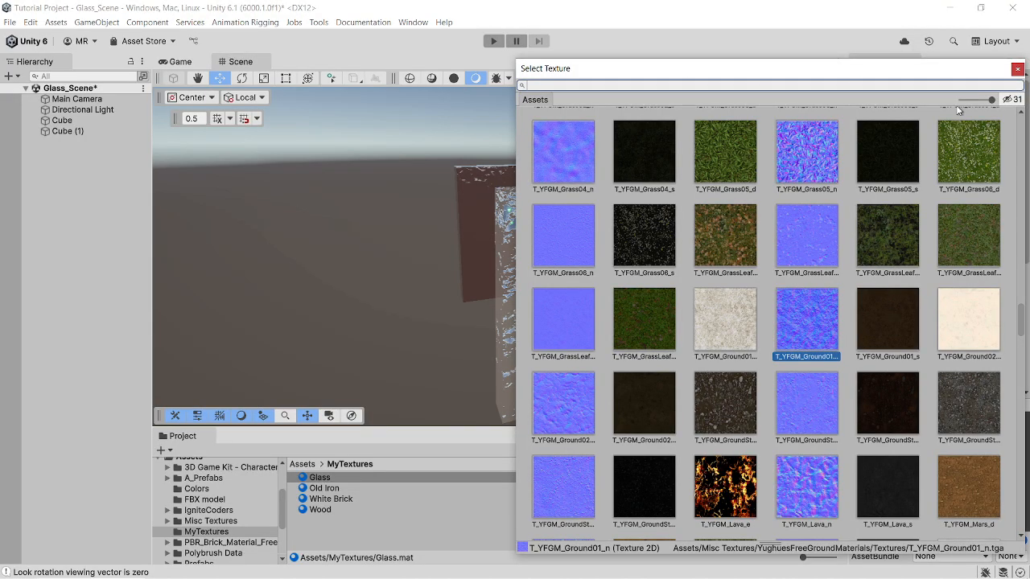
left_click(1018, 69)
left_click(918, 310)
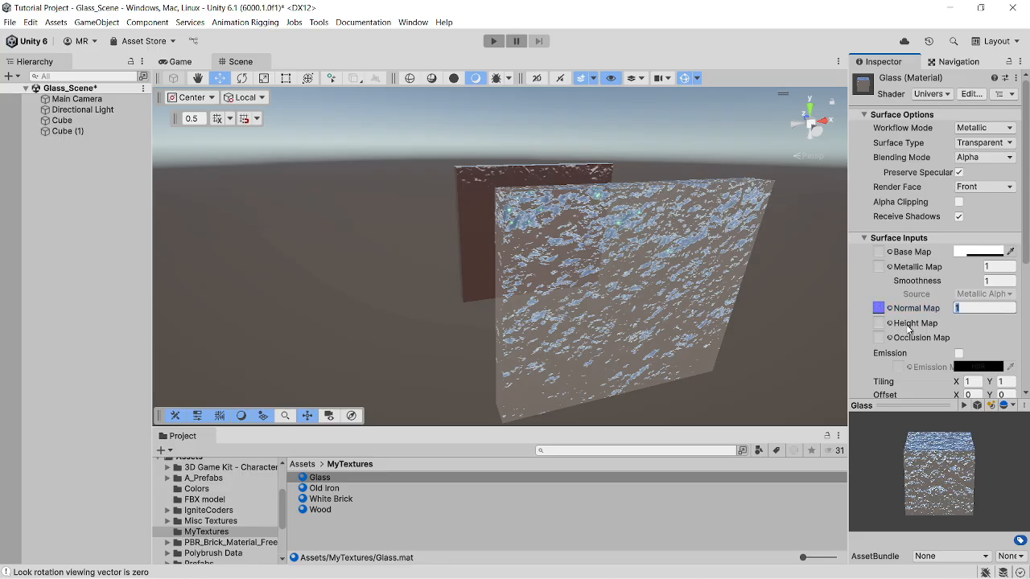
type("5")
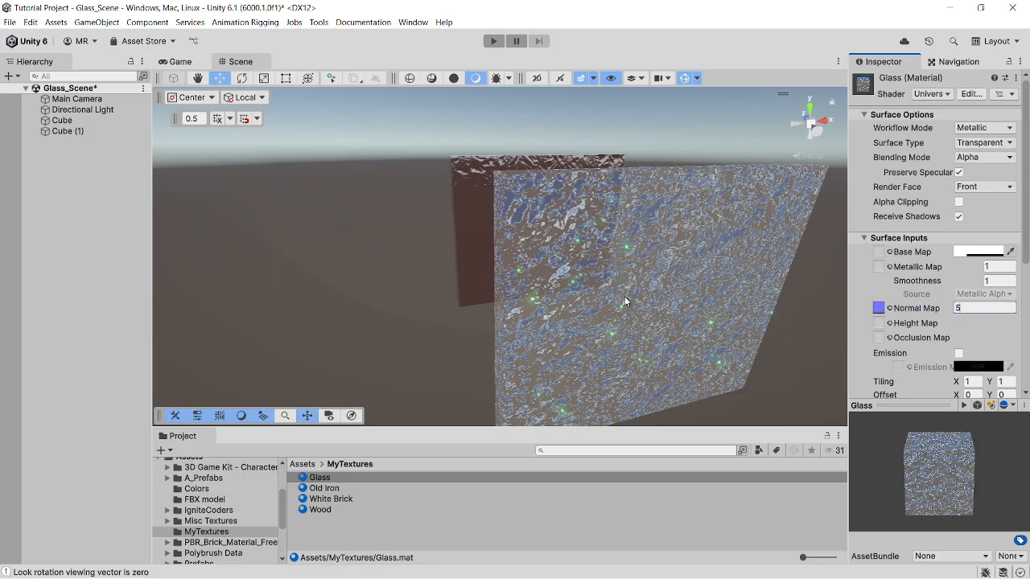
- Select the glass panel's front face in ProBuilder face editing and pull it forward, away from the iron cube, to form a thick block
right_click_drag(625, 296, 632, 305)
left_click(629, 299)
scroll(630, 301, "down", 3)
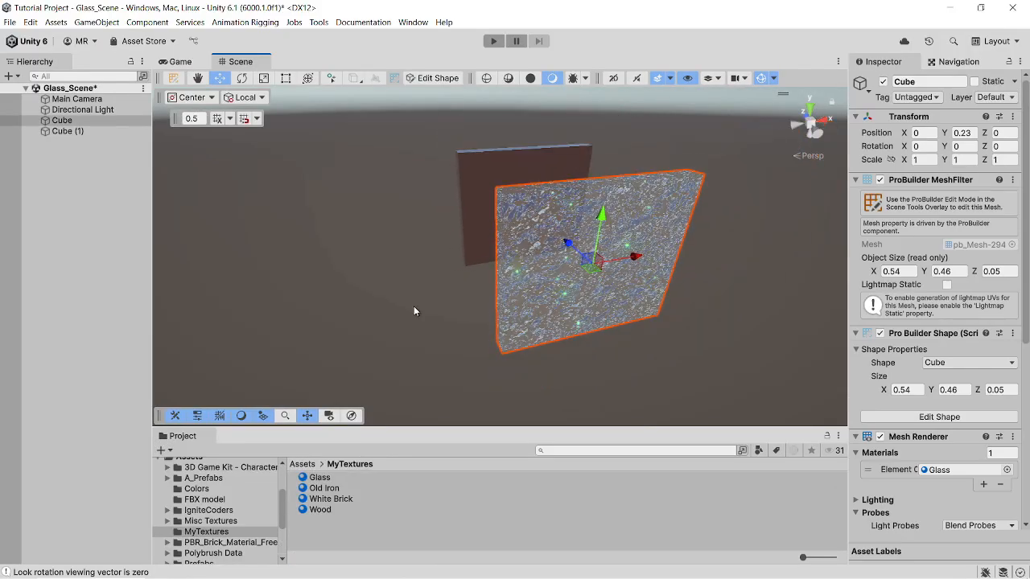
left_click(173, 78)
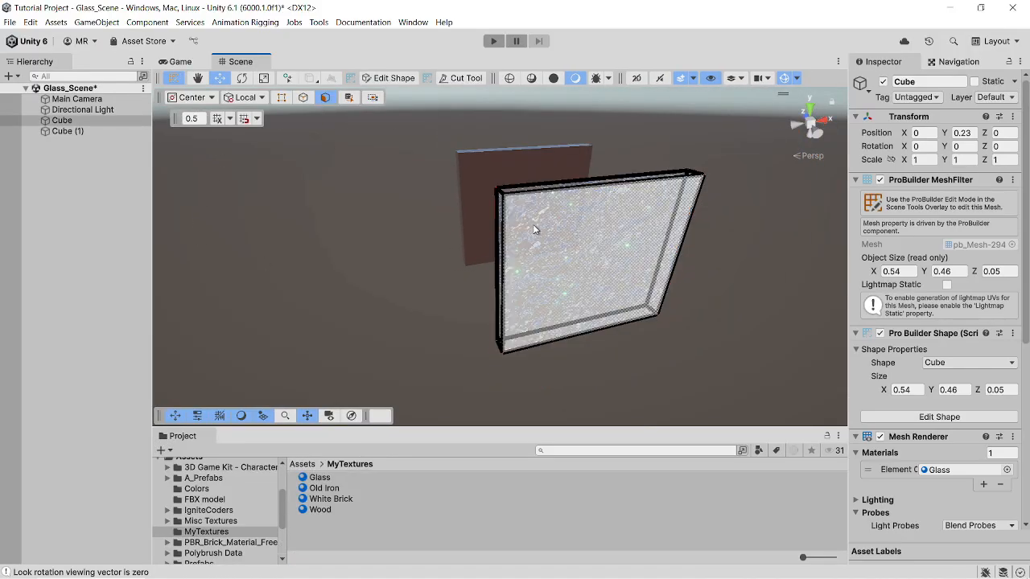
left_click(553, 254)
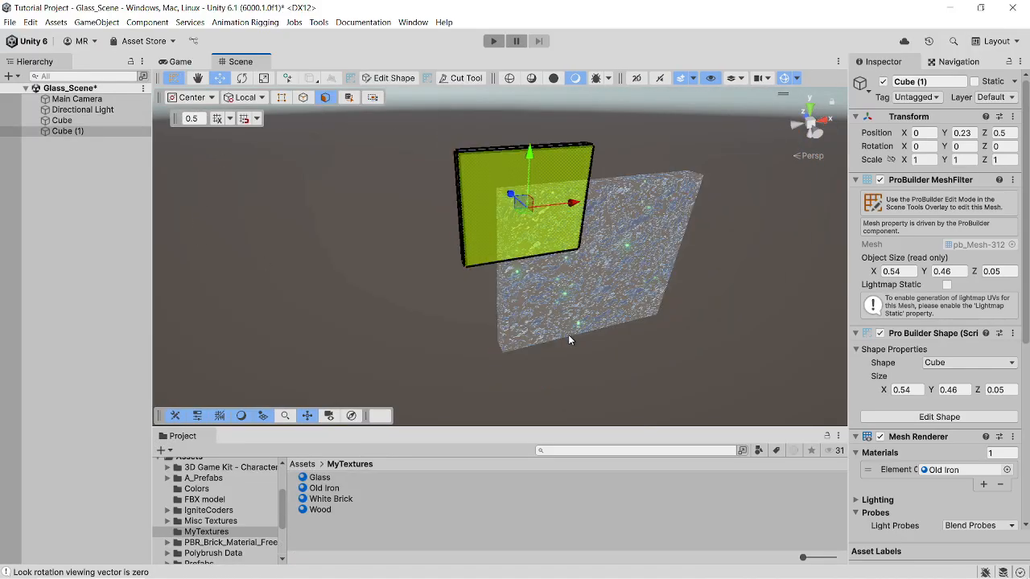
left_click(617, 239)
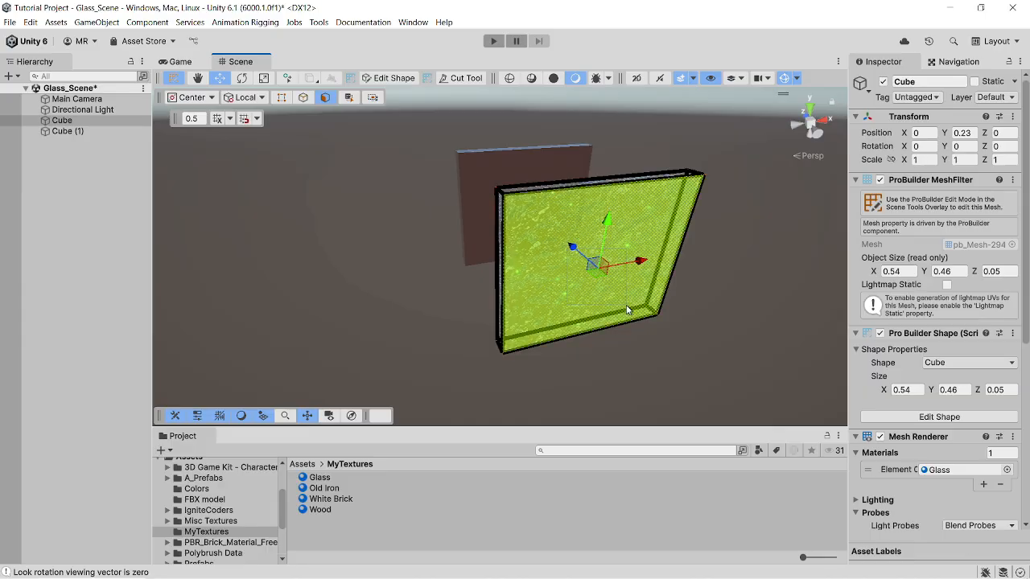
left_click(649, 322)
left_click(562, 251)
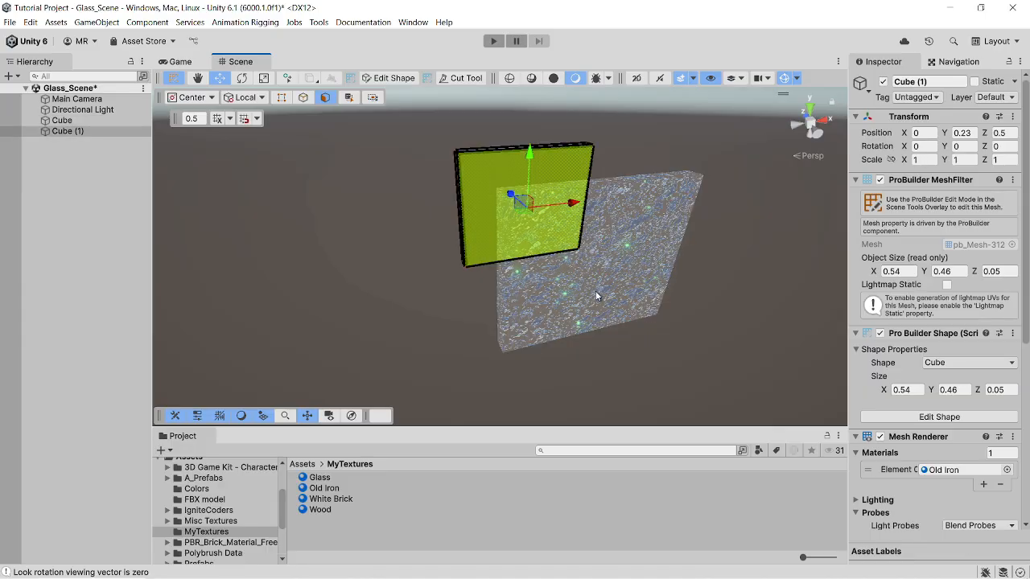
left_click(572, 275)
left_click_drag(573, 248, 653, 330)
scroll(652, 330, "down", 3)
left_click(120, 335)
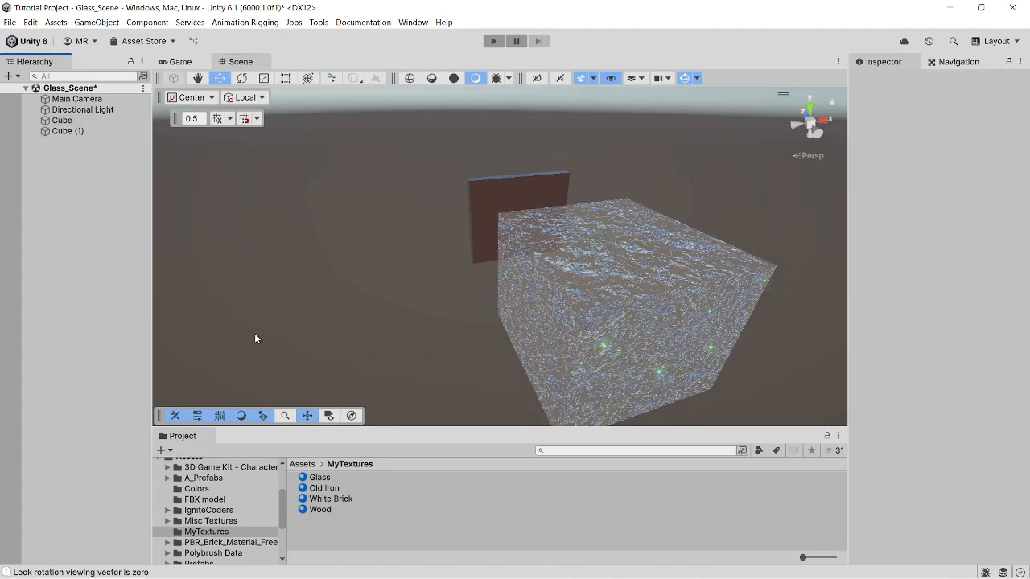
- Try a green base colour, hex 209961, on the Glass material
right_click_drag(398, 314, 565, 297)
middle_click_drag(565, 297, 537, 262)
right_click_drag(538, 262, 648, 241)
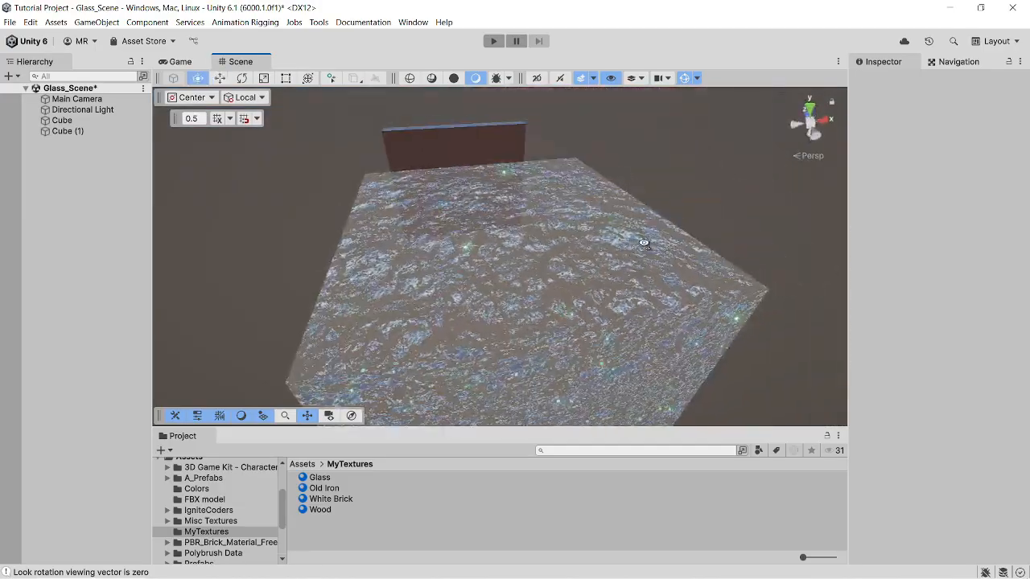
middle_click_drag(572, 274, 610, 278)
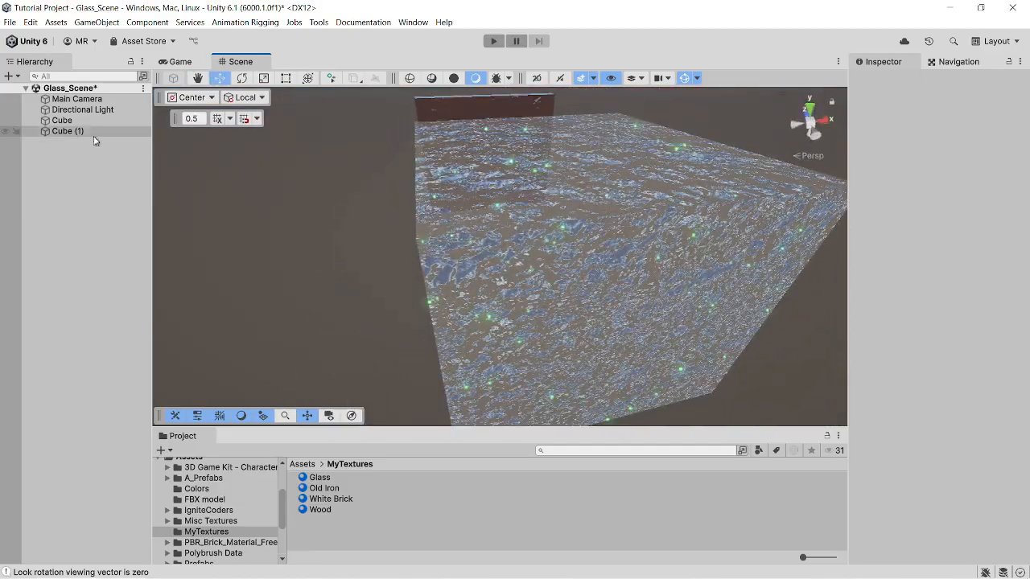
left_click(73, 130)
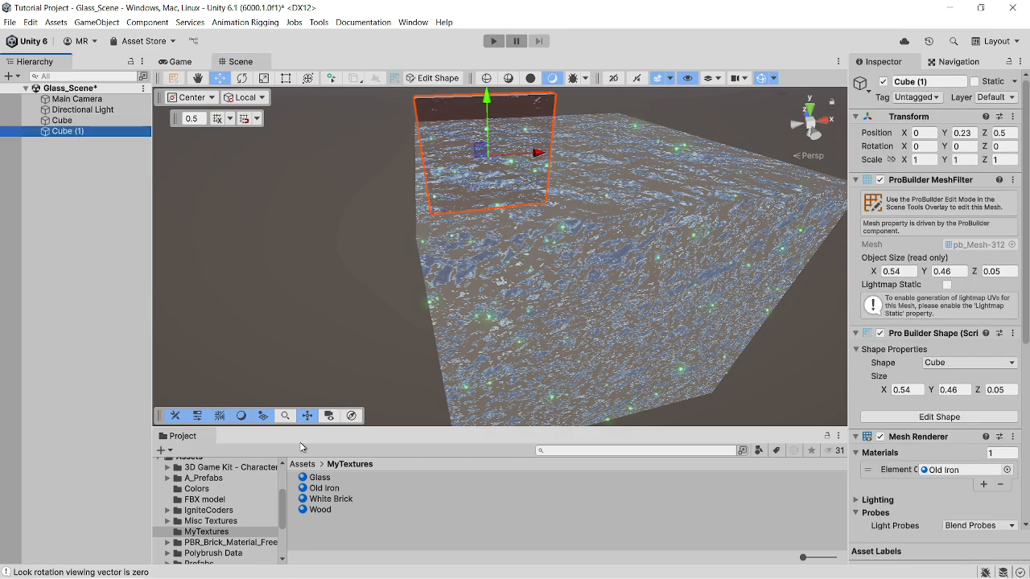
left_click(319, 478)
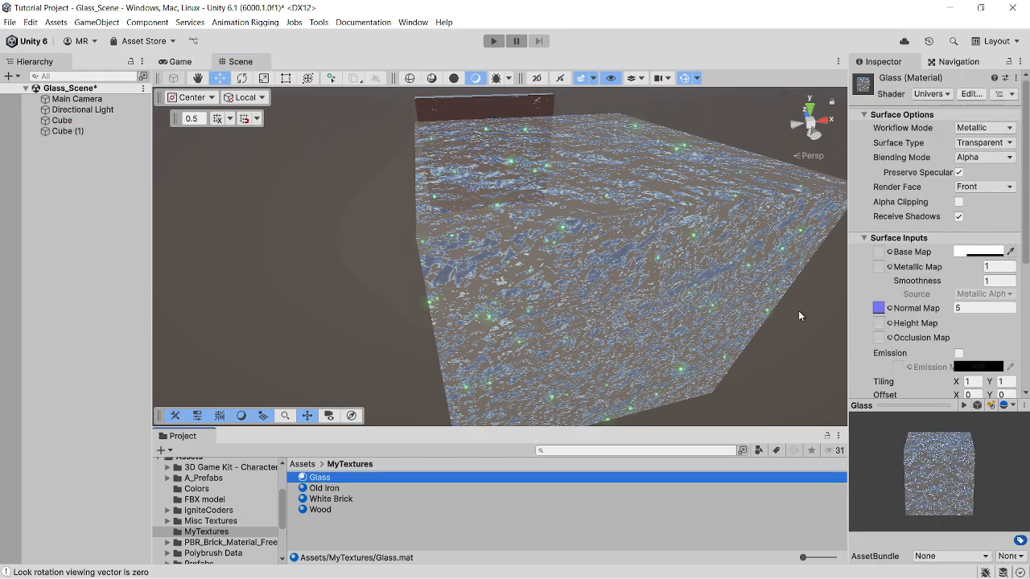
left_click(962, 256)
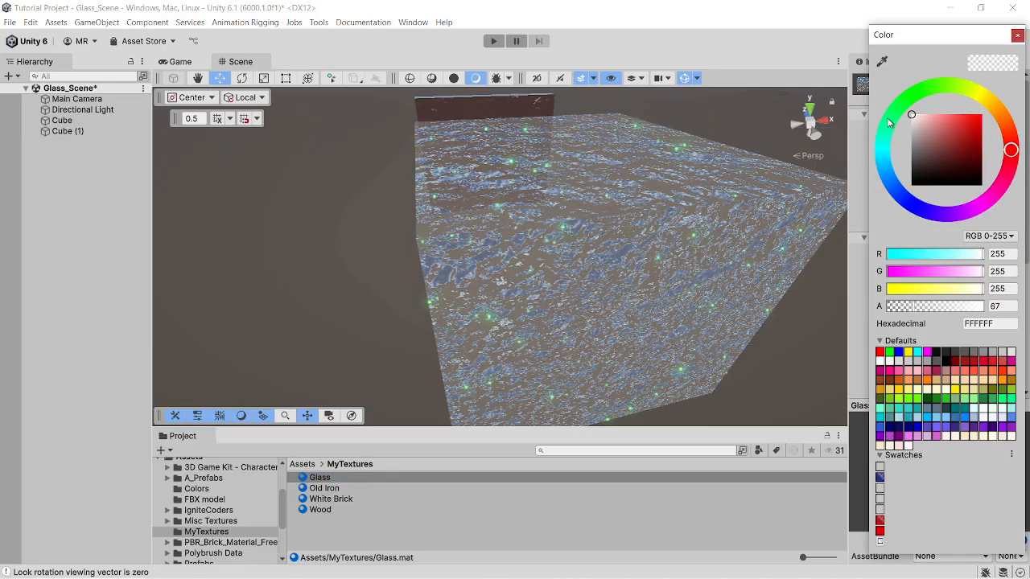
left_click(889, 122)
left_click(968, 147)
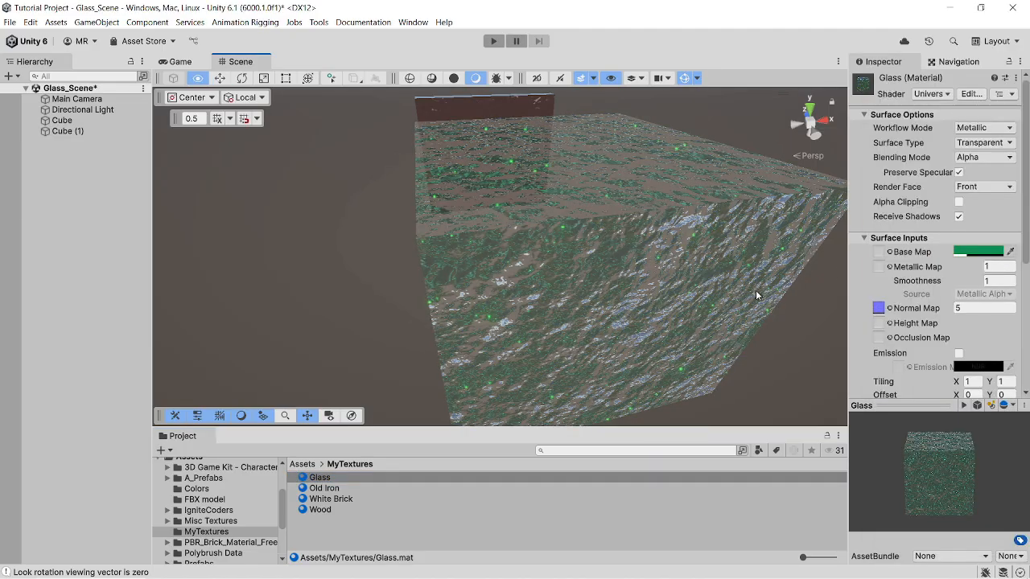
- Set the Glass material's base colour to blue, hex 2526E6, with an alpha of 160
left_click(969, 252)
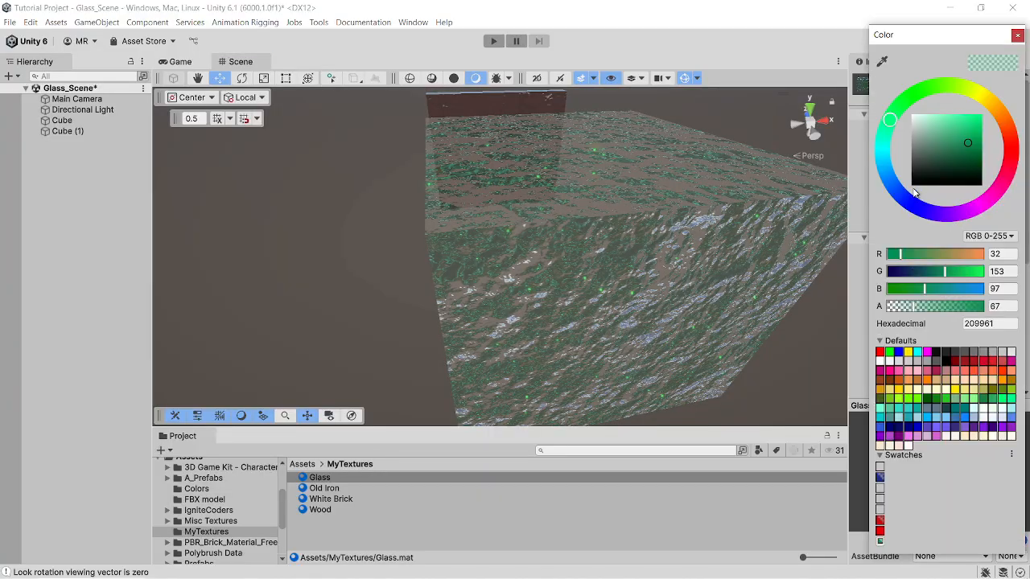
left_click(917, 205)
right_click_drag(755, 269, 709, 236)
left_click(964, 253)
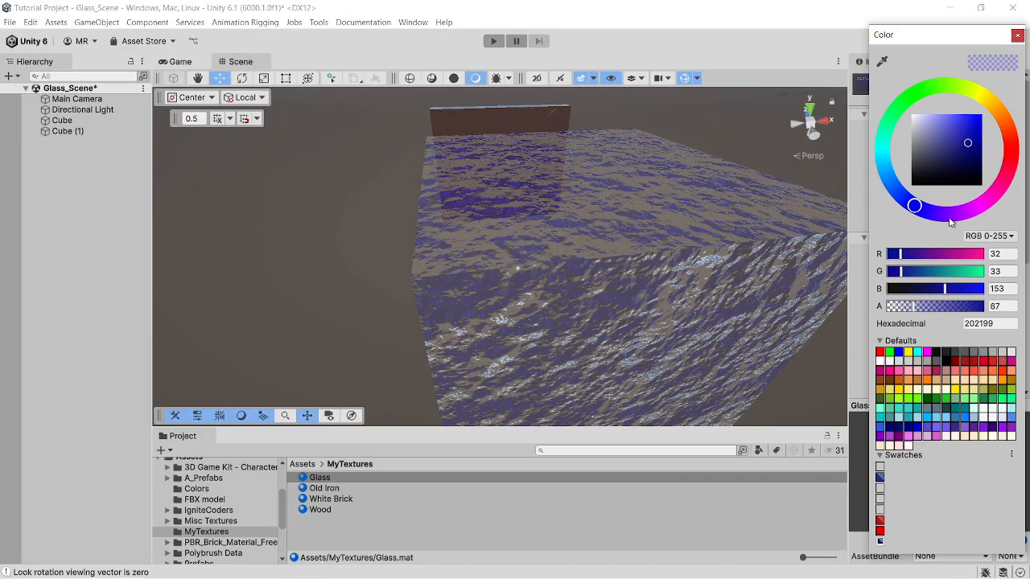
left_click_drag(969, 145, 971, 121)
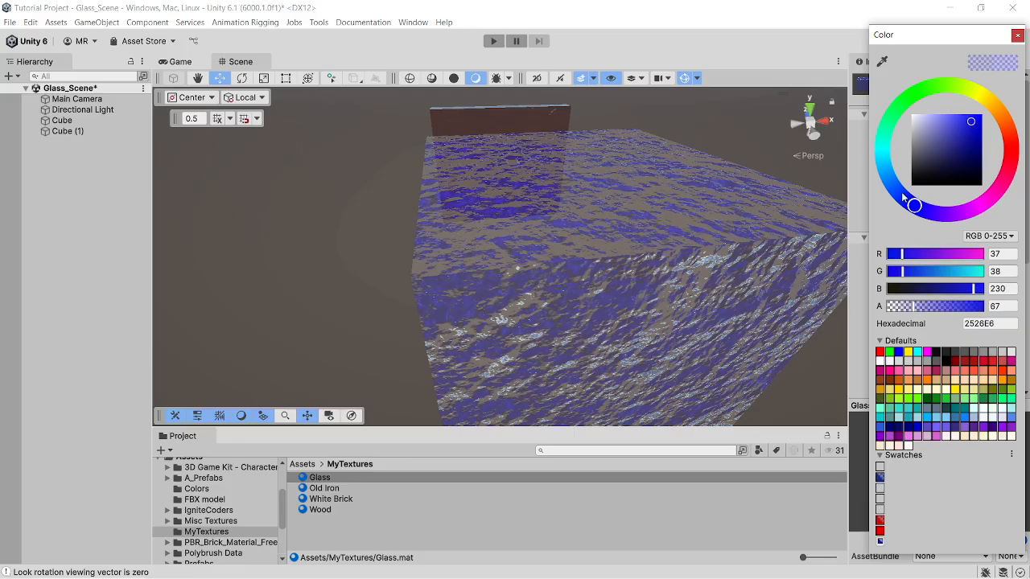
left_click_drag(914, 312, 949, 309)
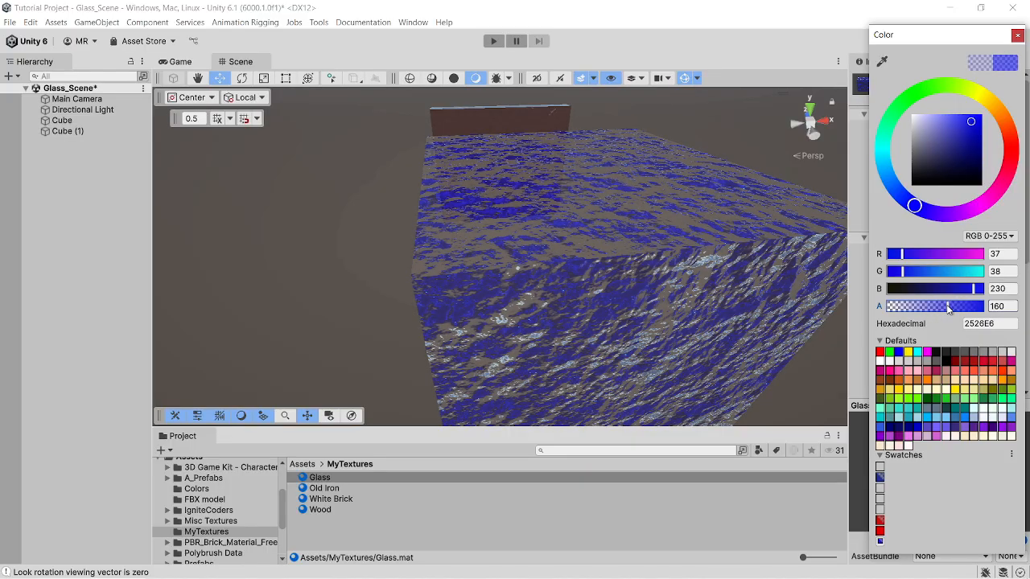
- Inspect the blue textured glass block and the iron cube behind it from above, up close and from a distance
left_click_drag(680, 281, 627, 261, "alt")
left_click_drag(580, 232, 578, 268, "alt")
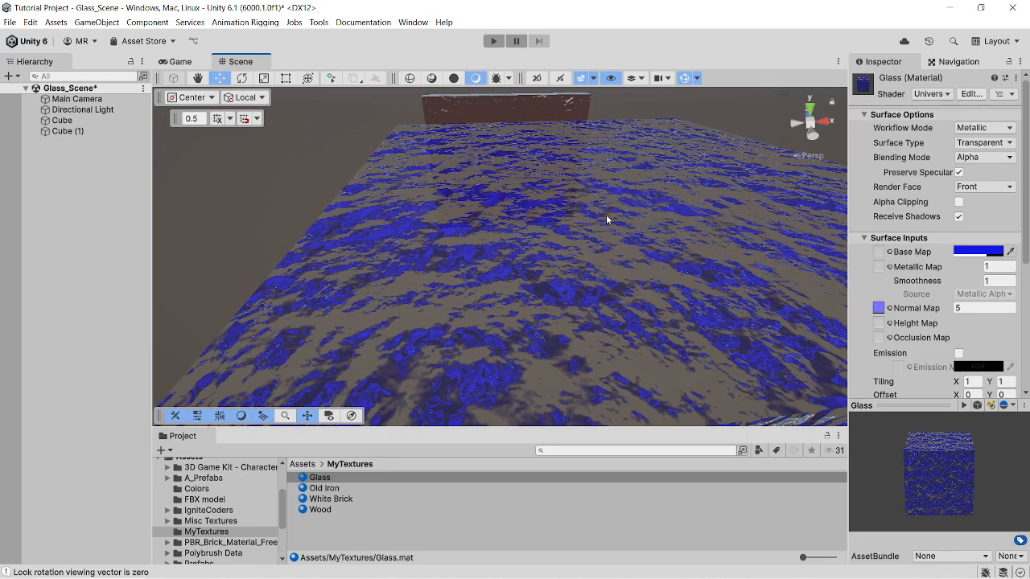
left_click_drag(607, 215, 560, 295, "alt")
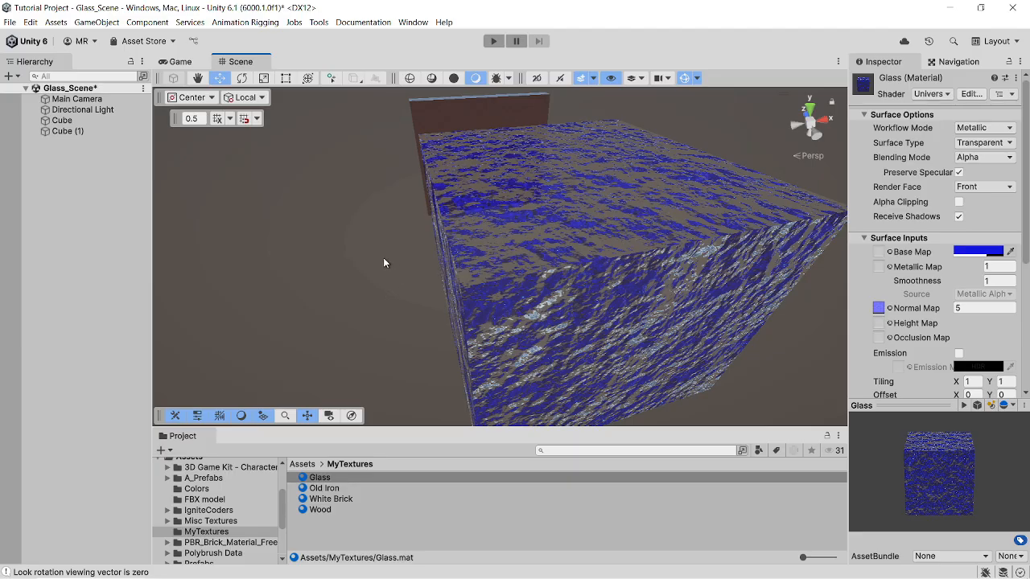
scroll(384, 259, "down", 5)
left_click_drag(405, 261, 379, 237, "alt")
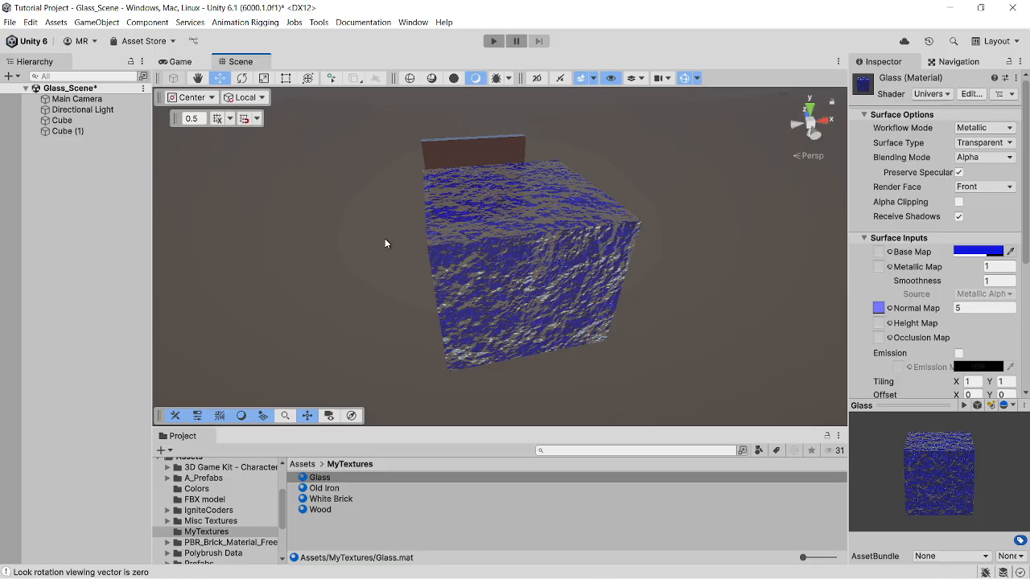
right_click_drag(711, 306, 698, 308)
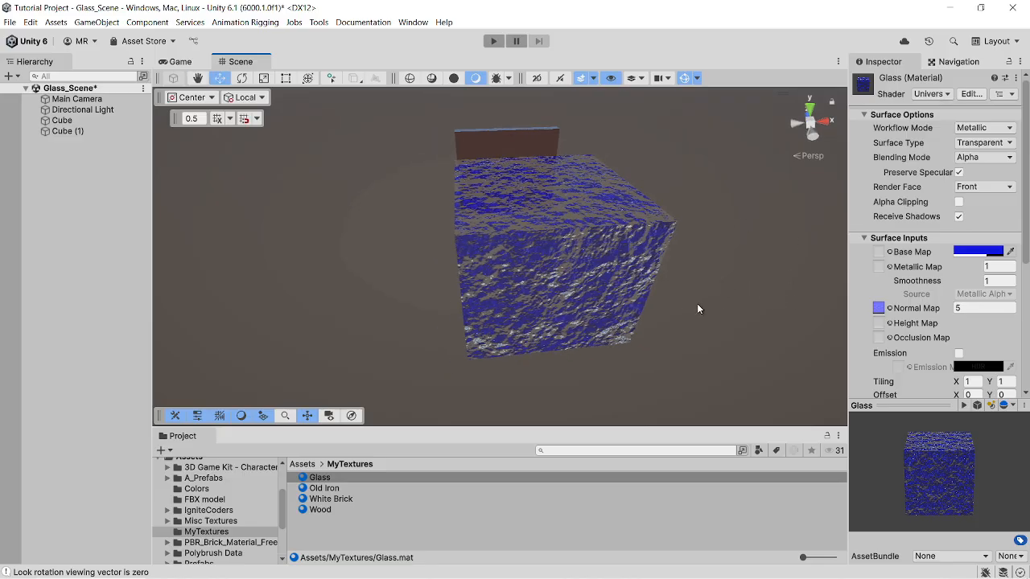